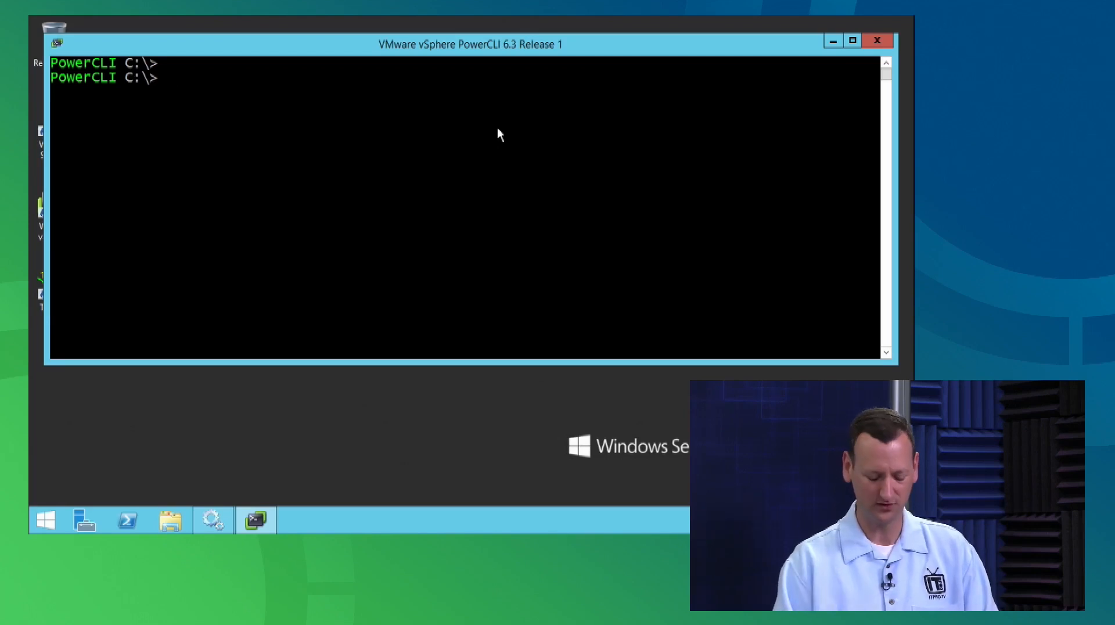
Run Connect-VIServer win-server01 and sign in with the vSphere administrator account and its password.
{"action": "type", "text": "Connect-"}
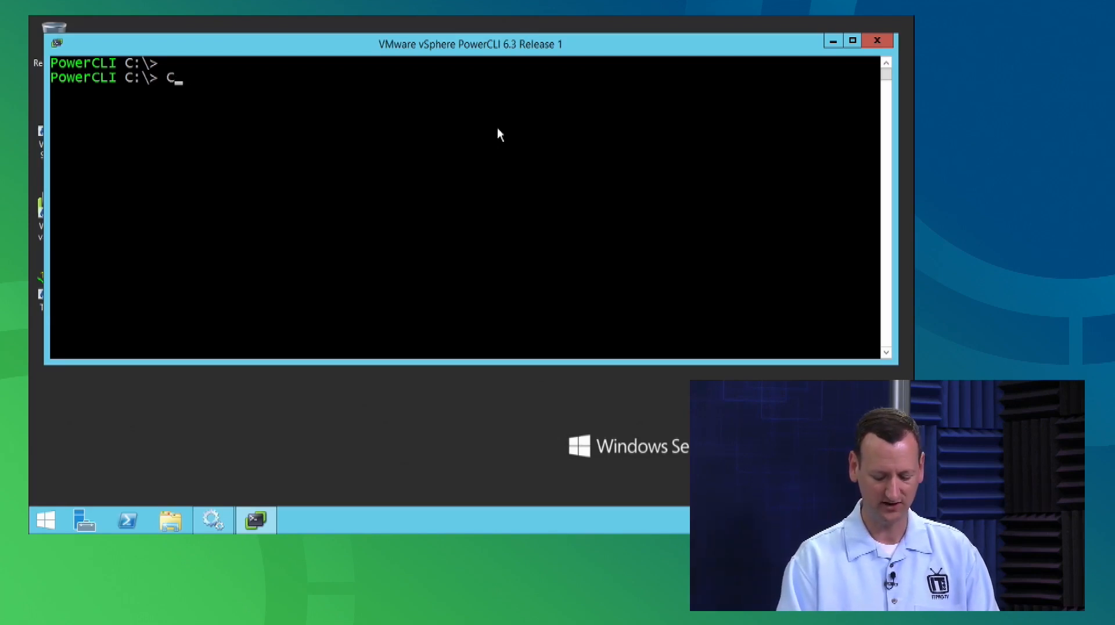
{"action": "type", "text": "VIServer"}
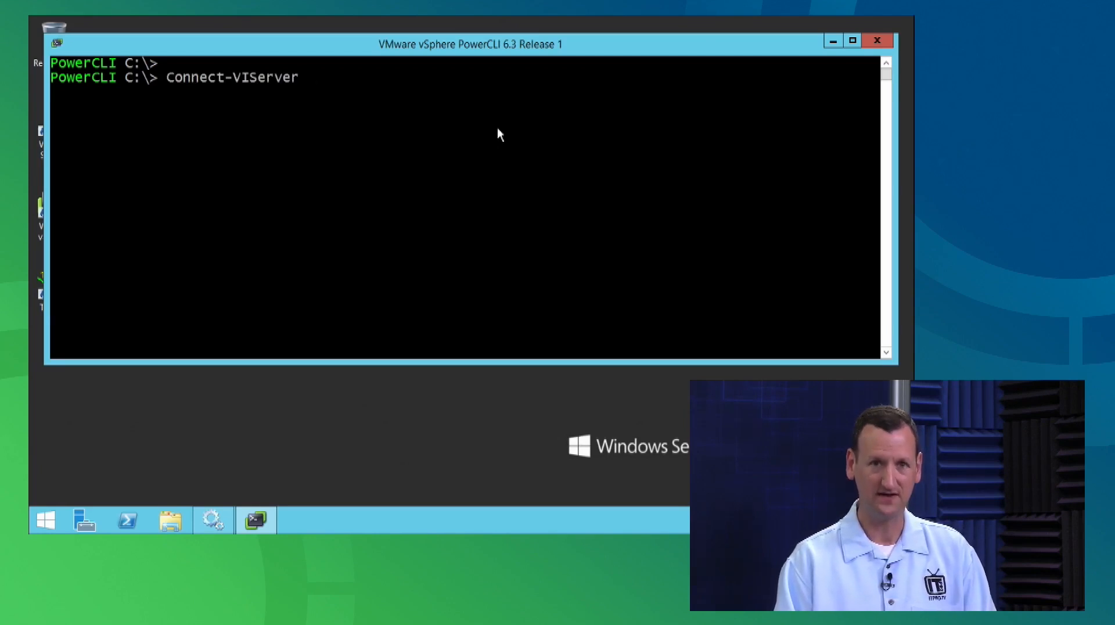
{"action": "type", "text": " win-server01"}
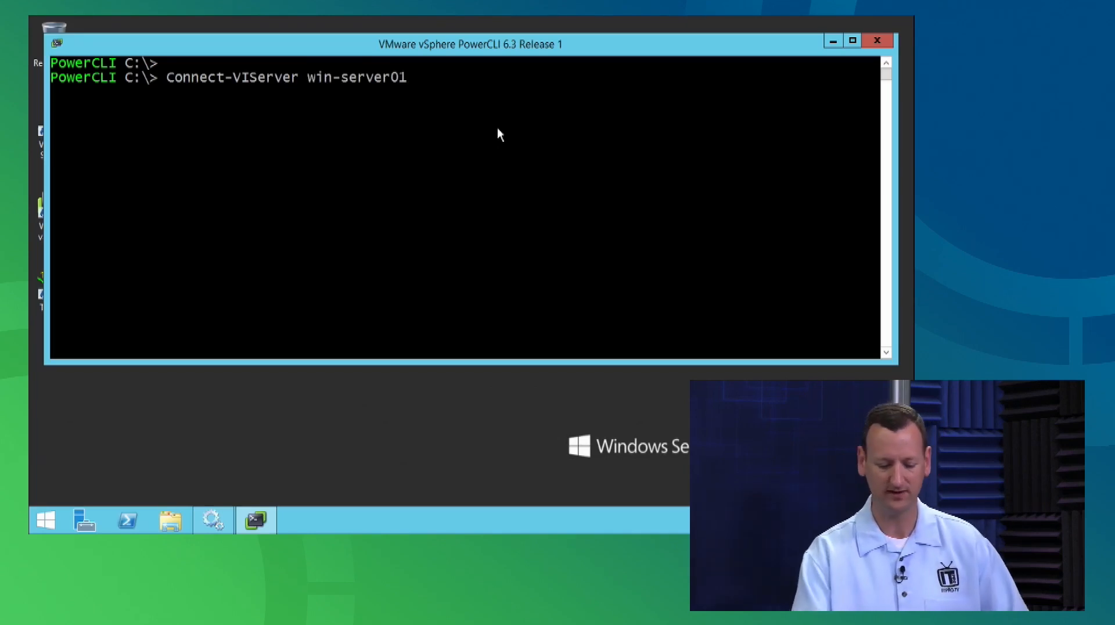
{"action": "key", "text": "Return"}
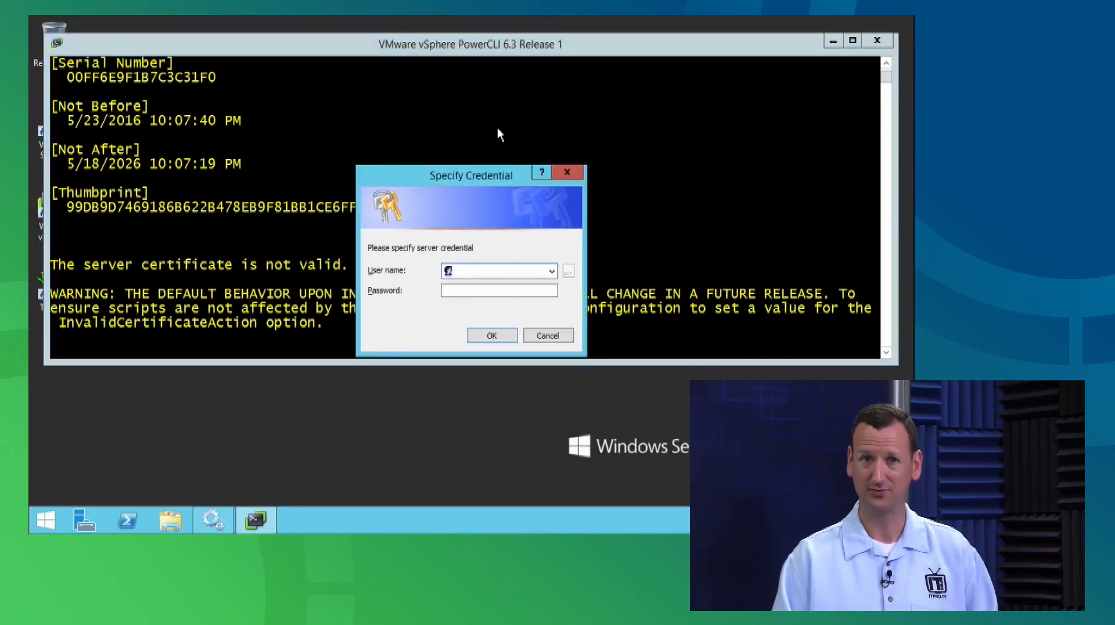
{"action": "type", "text": "administrator@vsphere.local"}
{"action": "key", "text": "Tab"}
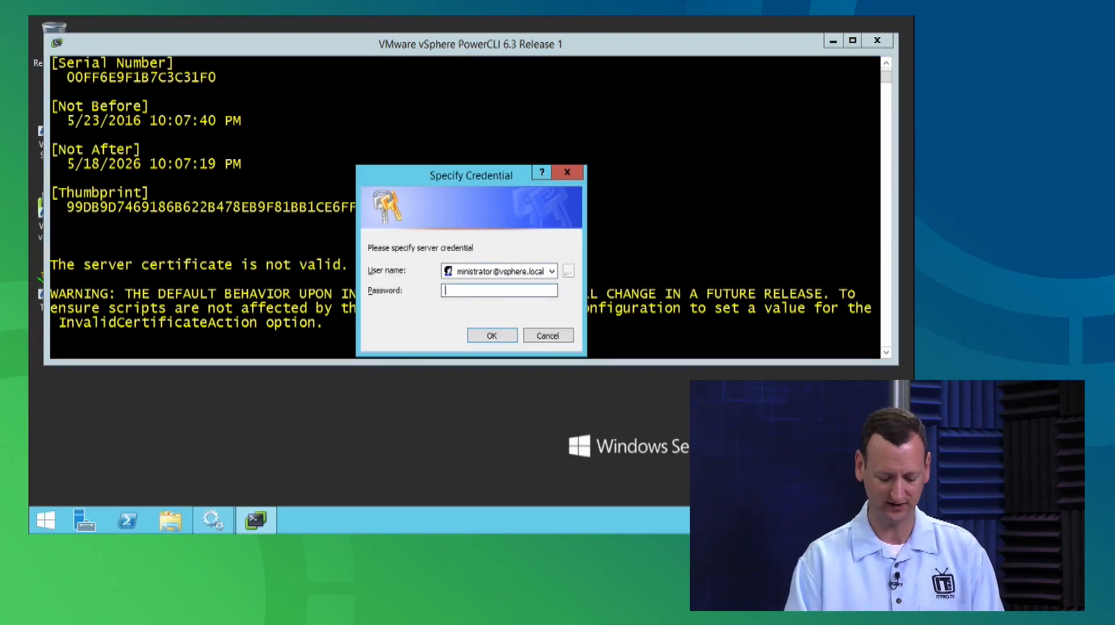
{"action": "type", "text": "P@ssw0rd!"}
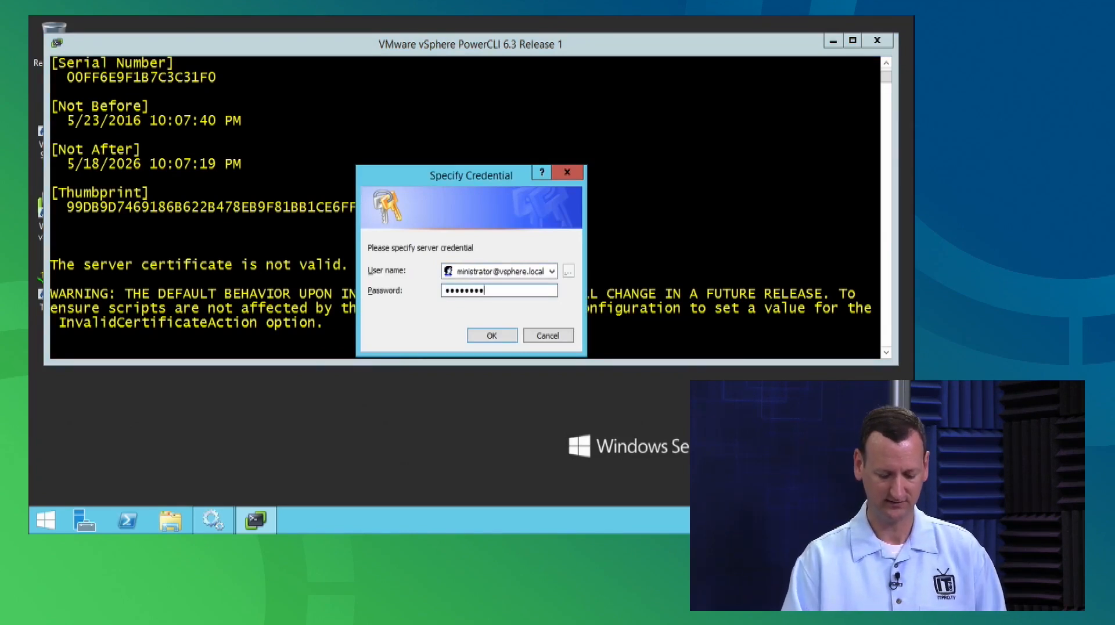
{"action": "key", "text": "Return"}
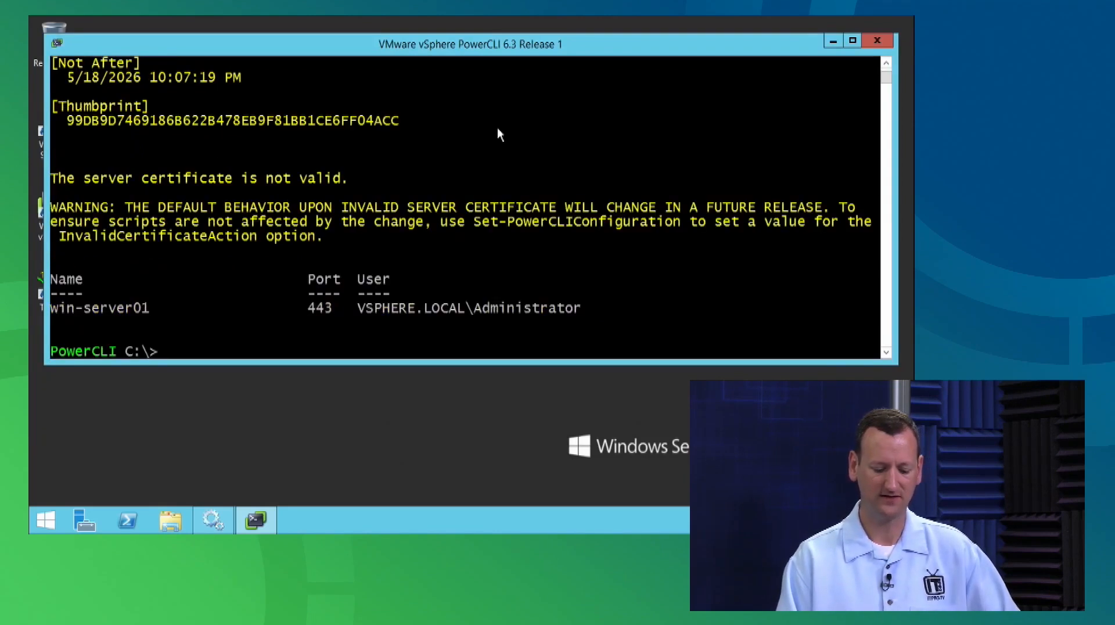
{"action": "key", "text": "Return"}
{"action": "key", "text": "Return"}
{"action": "key", "text": "Return"}
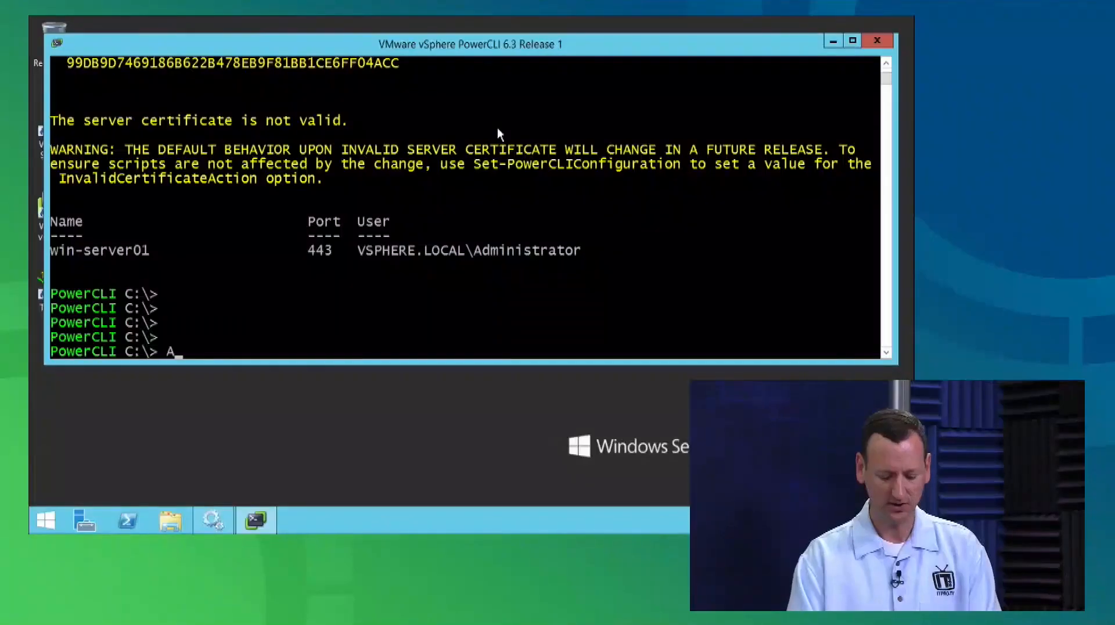
Enter Add-EsxSoftwareDepot with the -DepotUrl parameter at the prompt, ready for the URL.
{"action": "type", "text": "dd-ESX"}
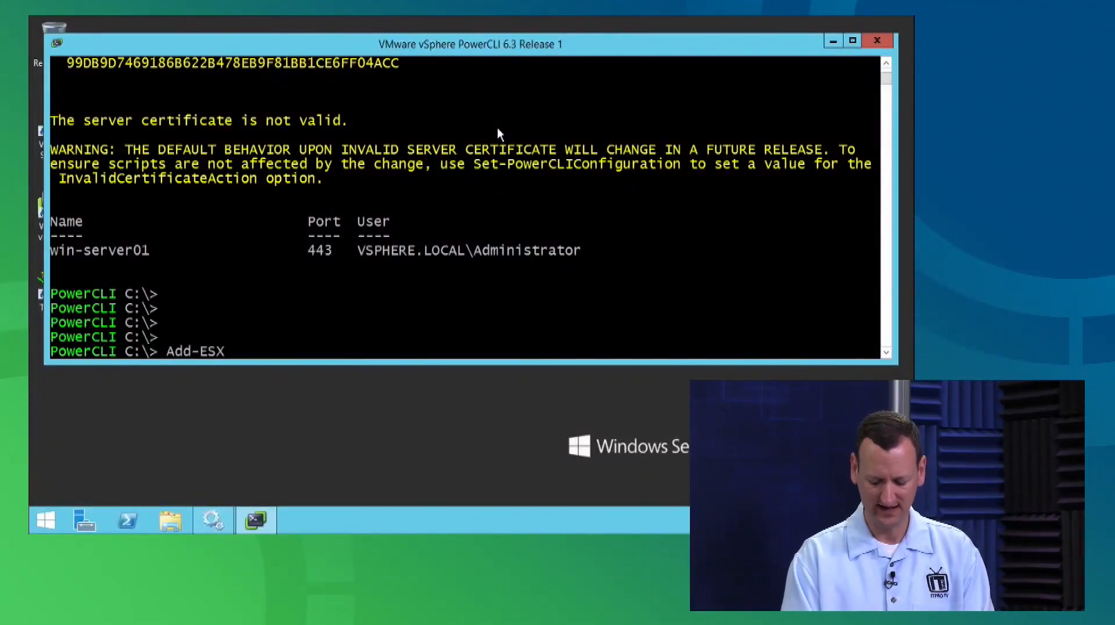
{"action": "key", "text": "BackSpace"}
{"action": "key", "text": "BackSpace"}
{"action": "type", "text": "sxSoftwareD"}
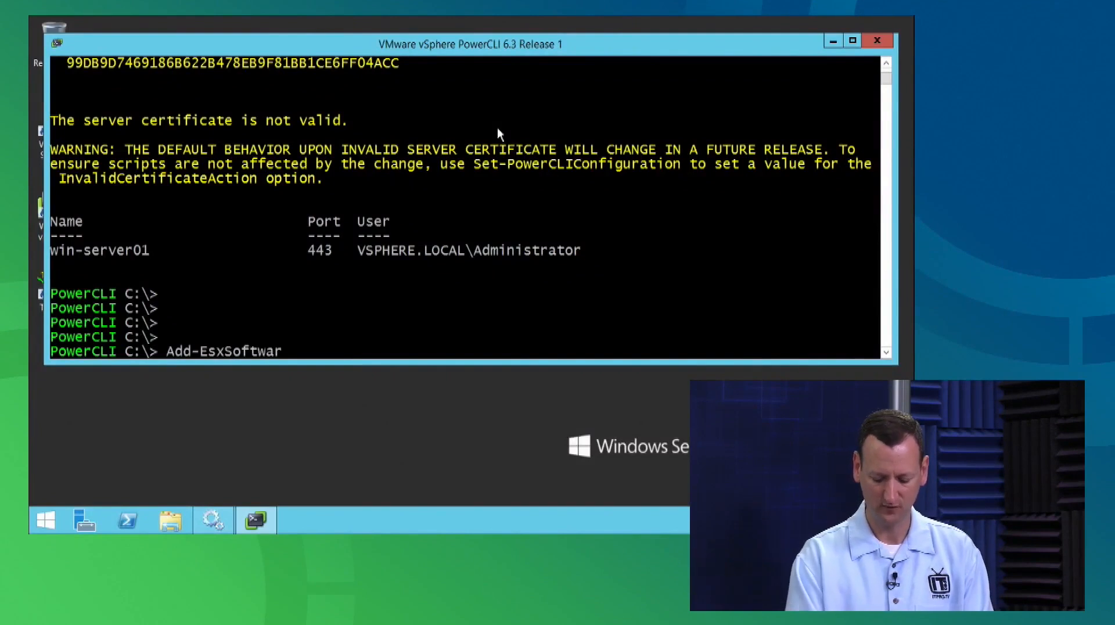
{"action": "type", "text": "epot"}
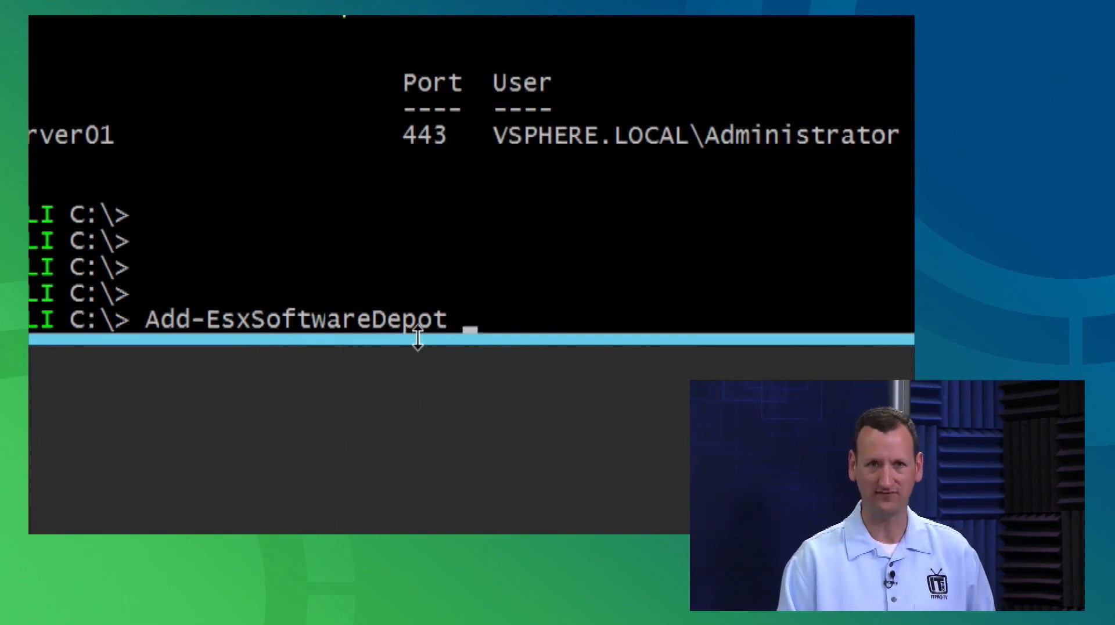
{"action": "type", "text": "-DepotURL"}
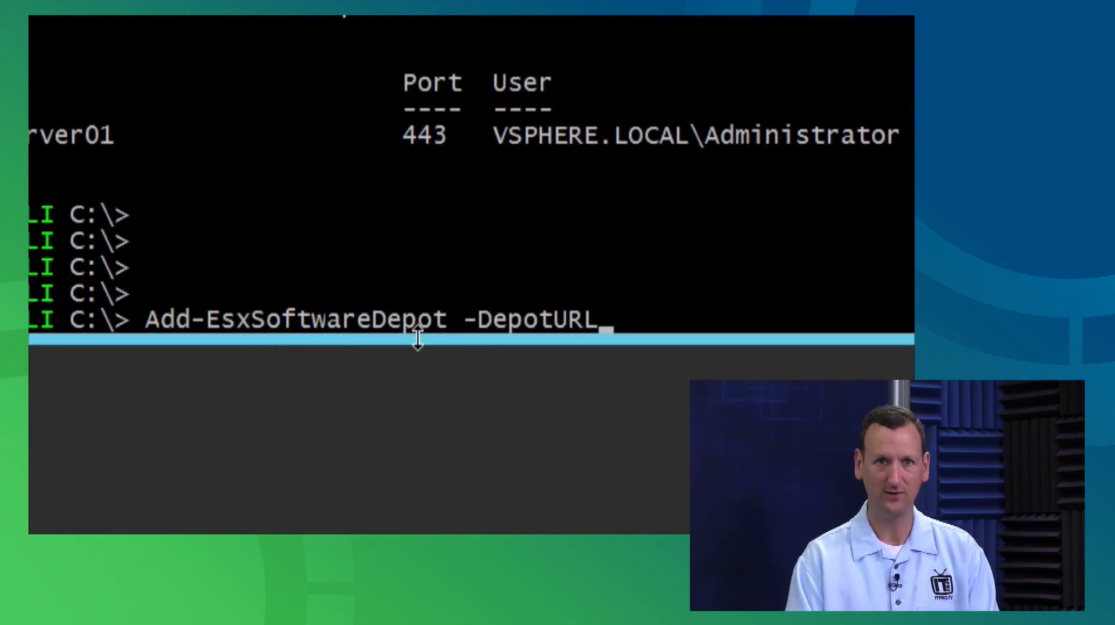
{"action": "key", "text": "Tab"}
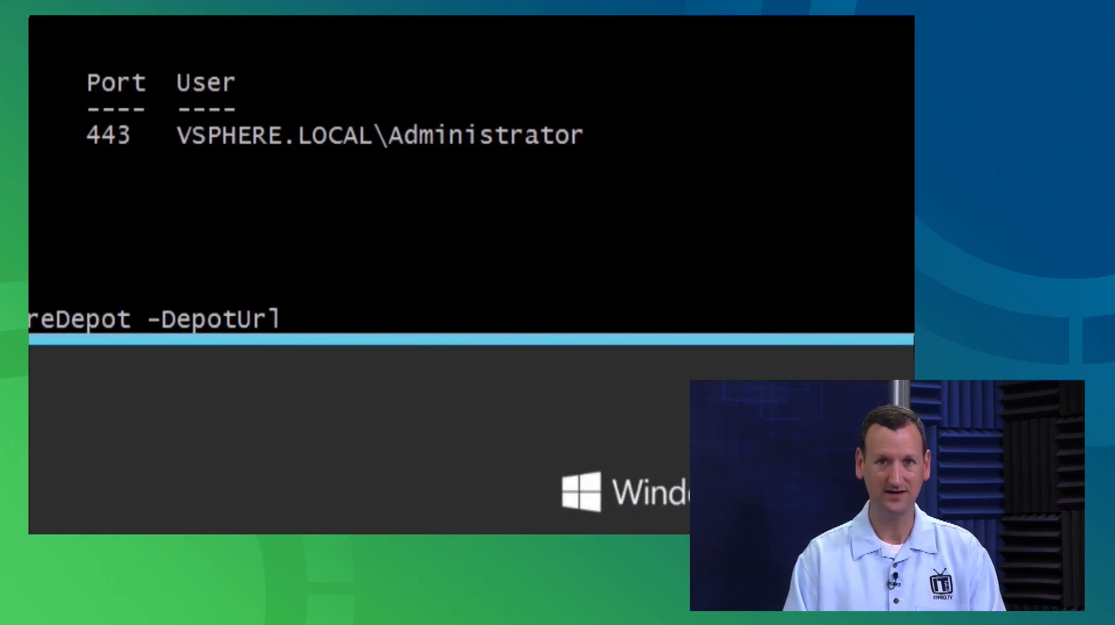
{"action": "type", "text": "https://"}
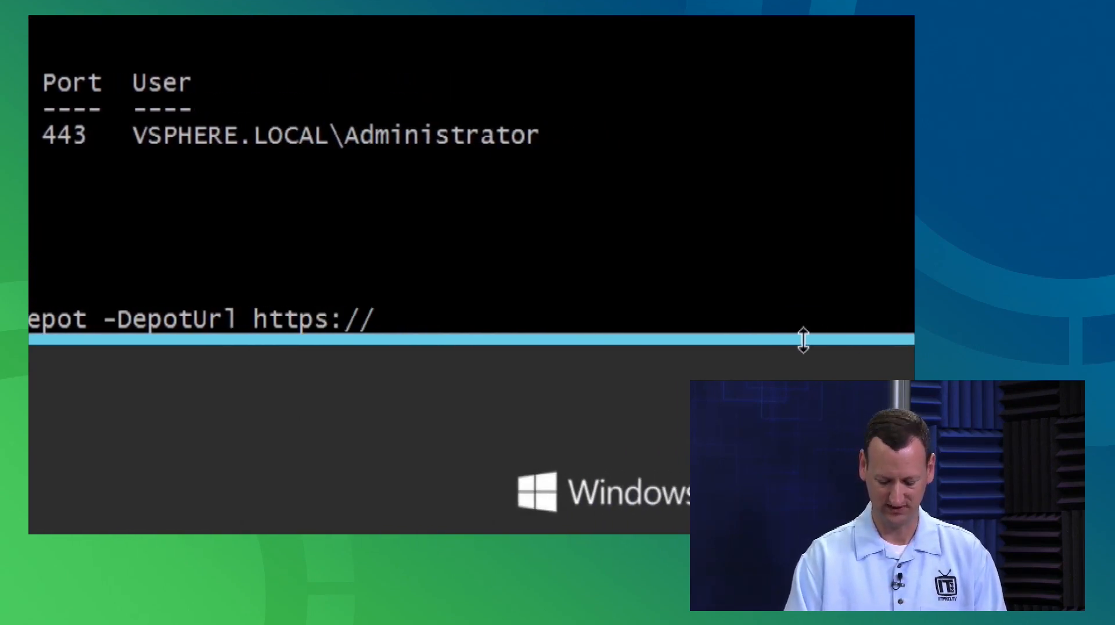
{"action": "type", "text": "hostupdate."}
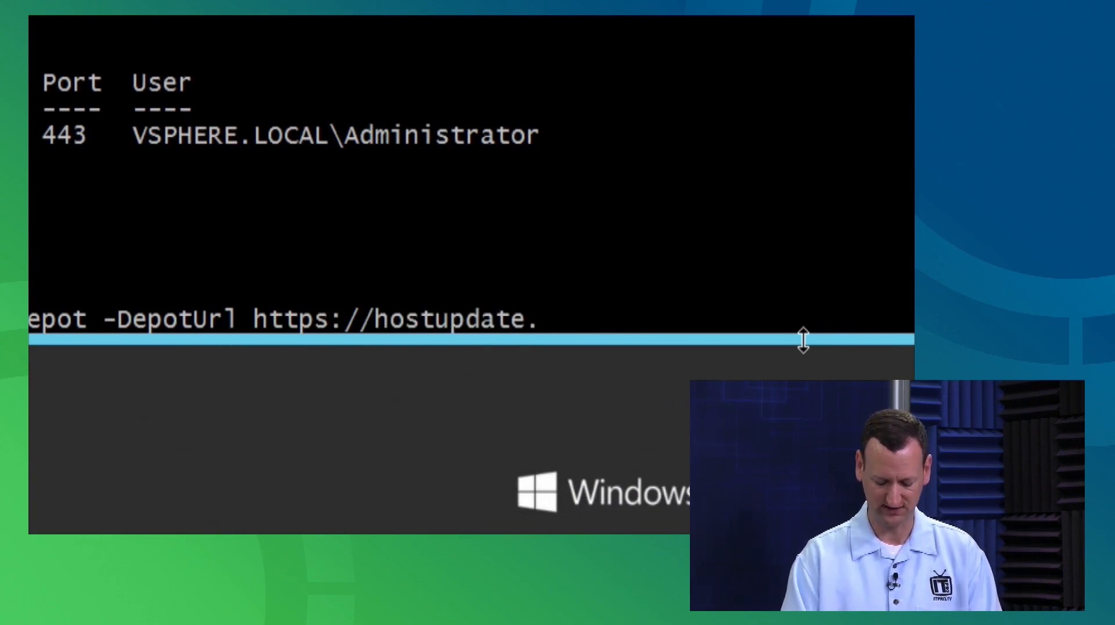
{"action": "type", "text": "vmware.com"}
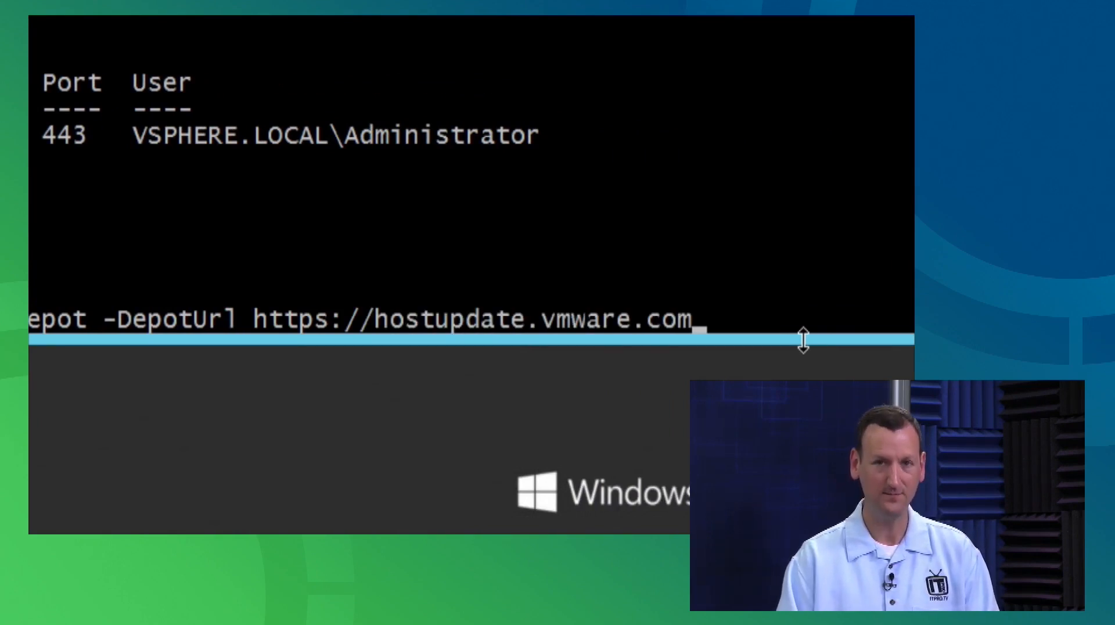
{"action": "type", "text": "/"}
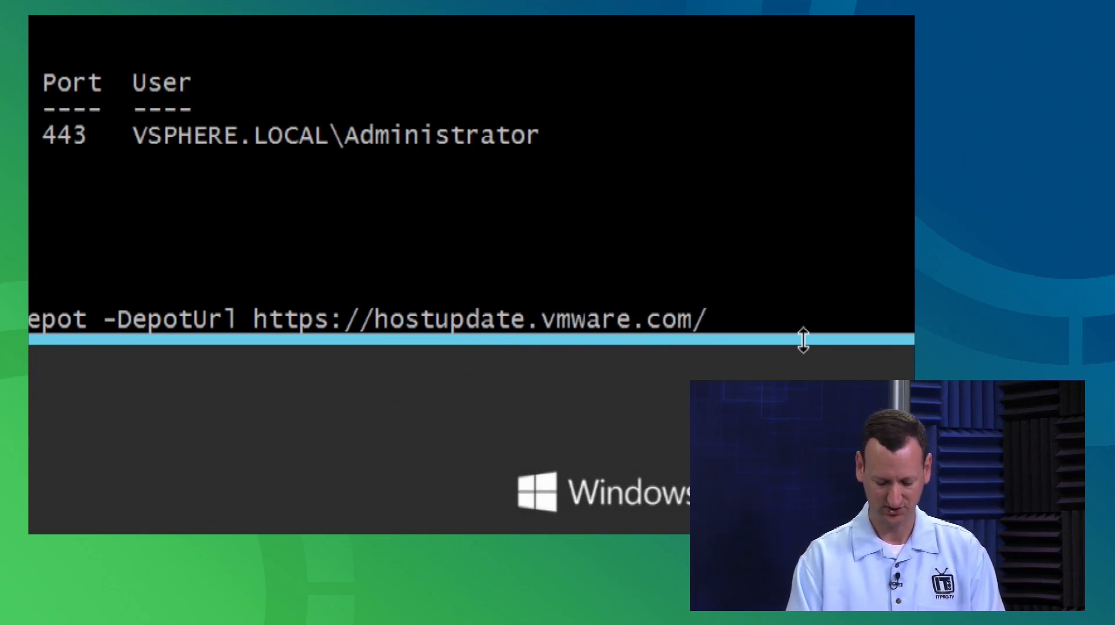
{"action": "type", "text": "software"}
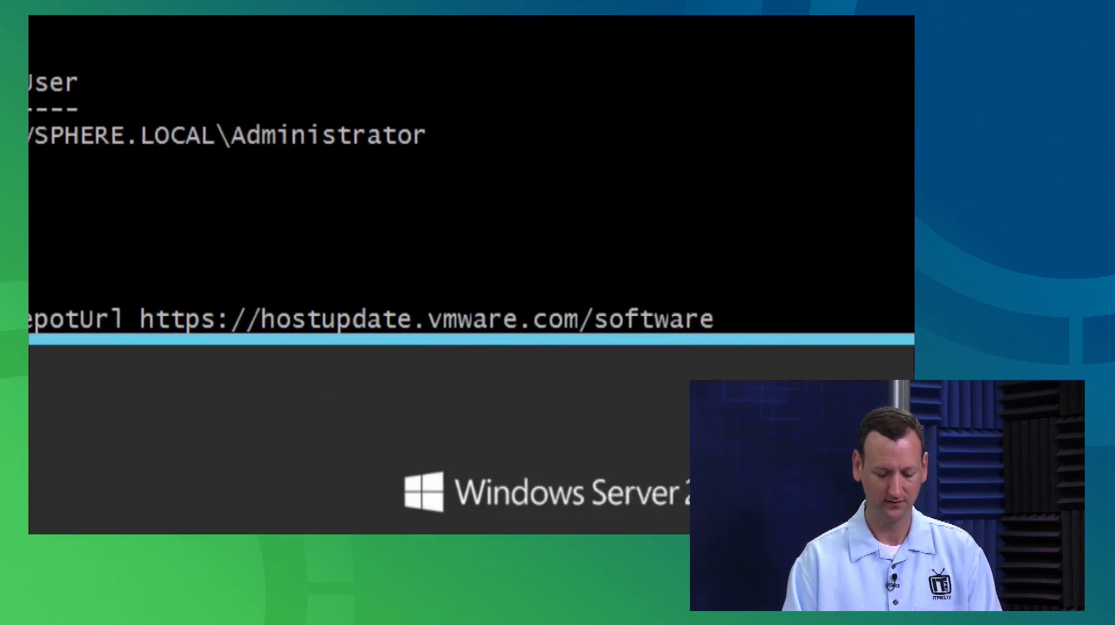
{"action": "type", "text": "/VUM"}
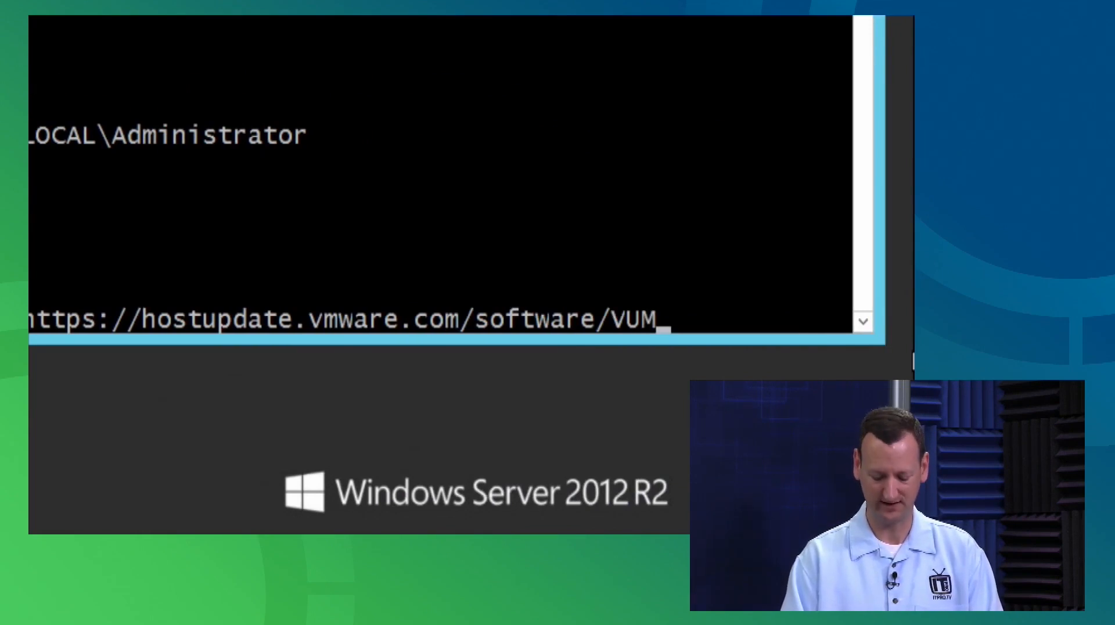
{"action": "type", "text": "/PRODUCTION"}
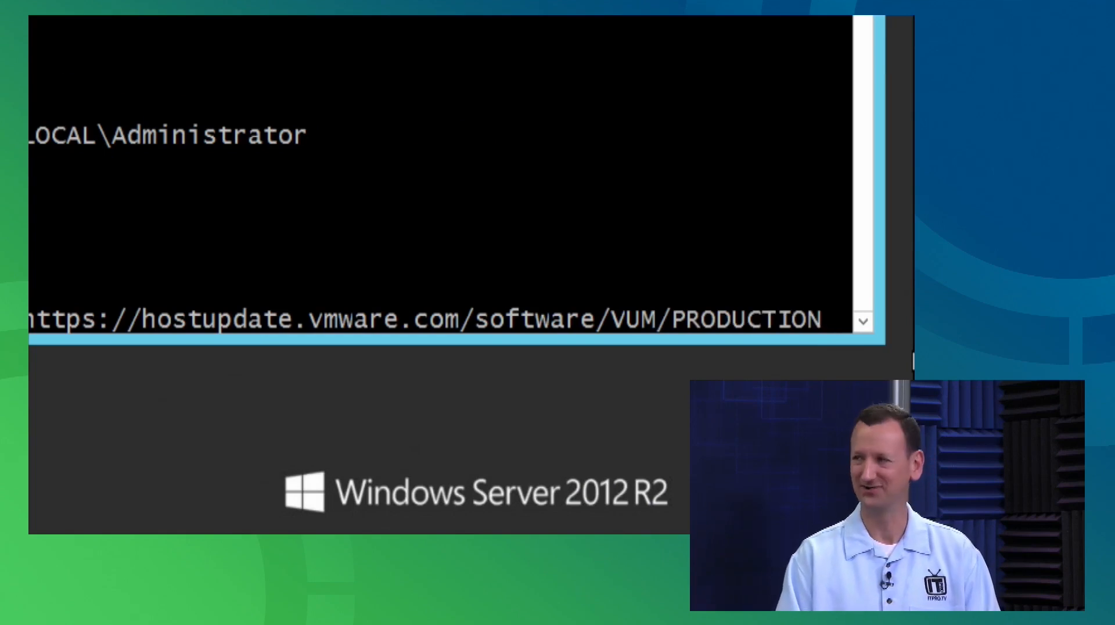
{"action": "type", "text": "/"}
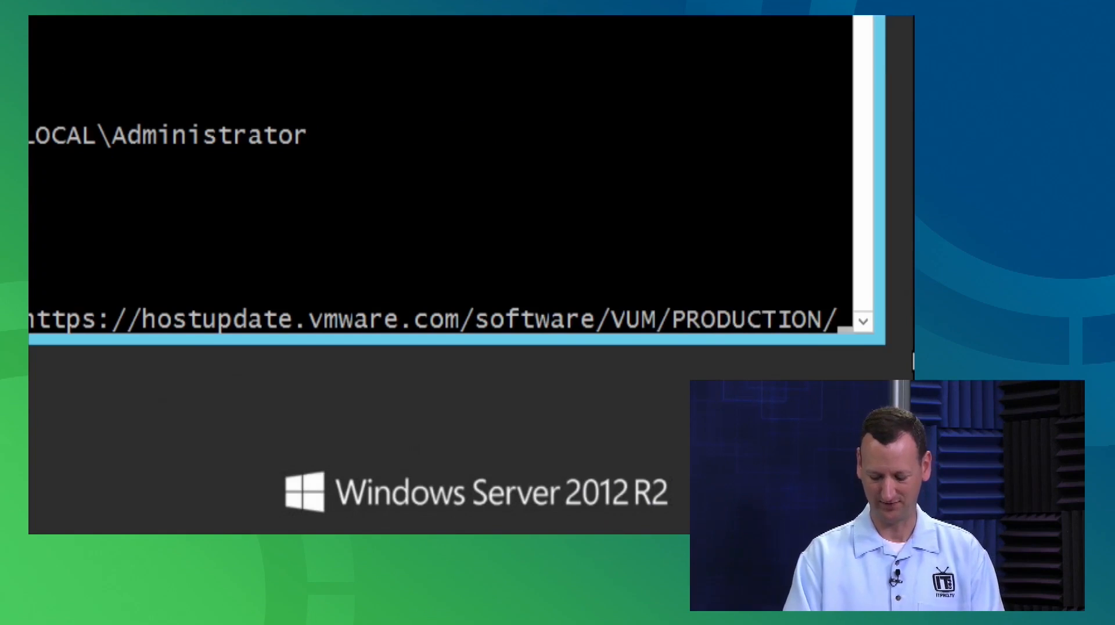
{"action": "type", "text": "m"}
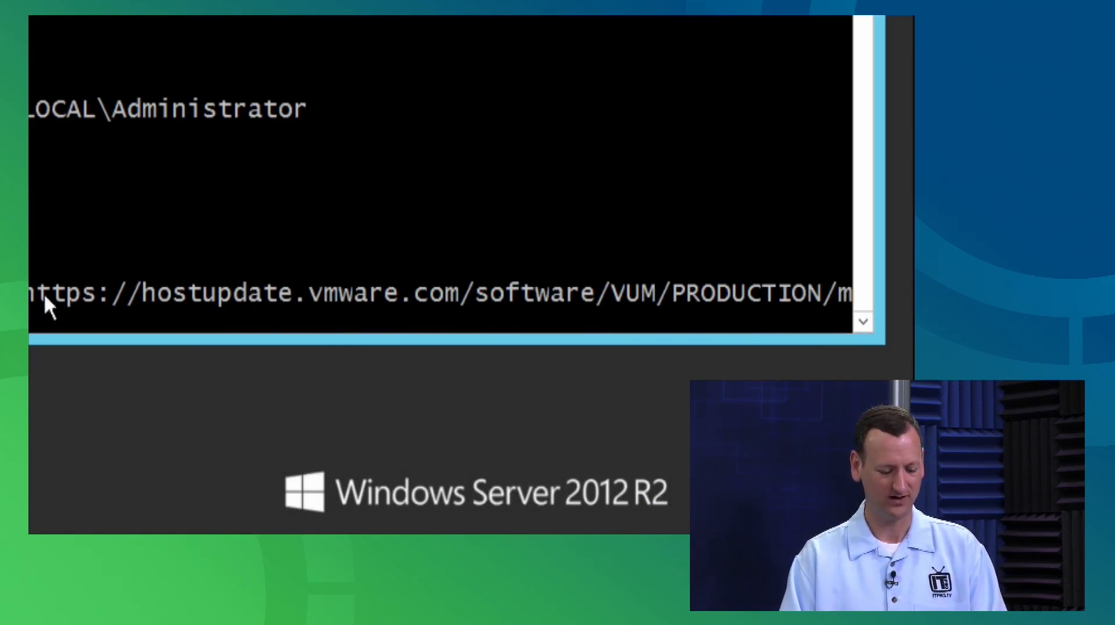
{"action": "type", "text": "ain"}
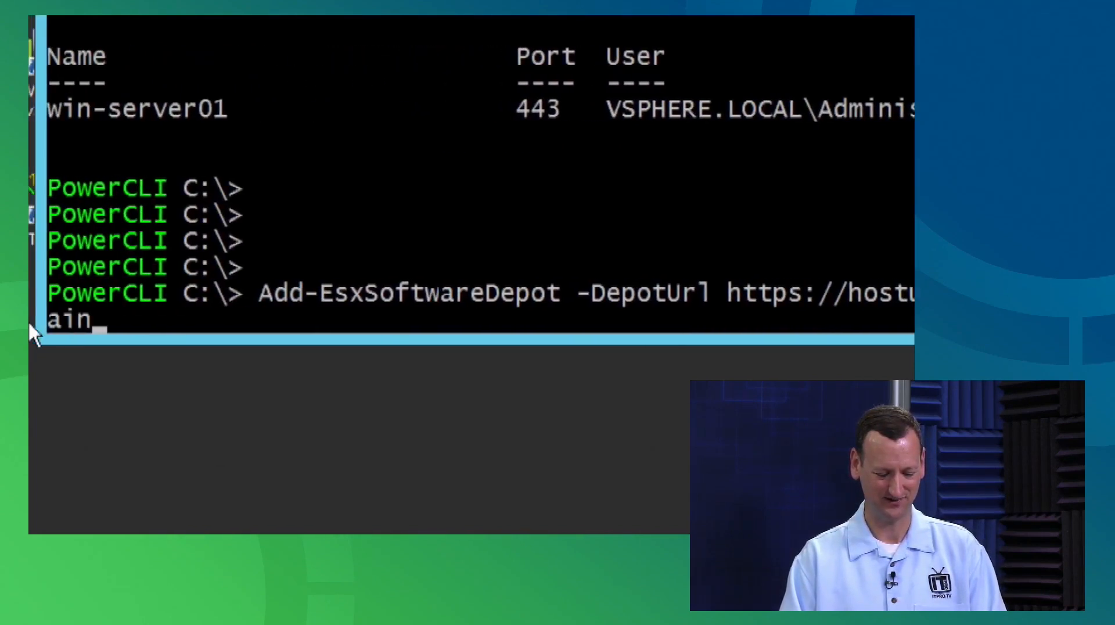
{"action": "type", "text": "/"}
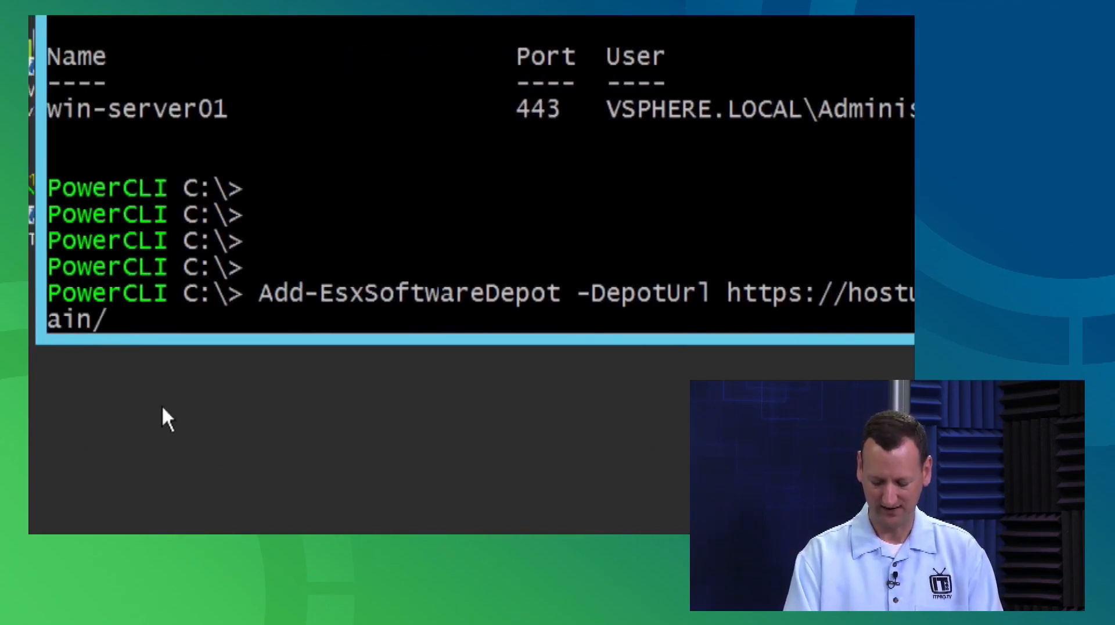
{"action": "type", "text": "vmw-depot-index.xml"}
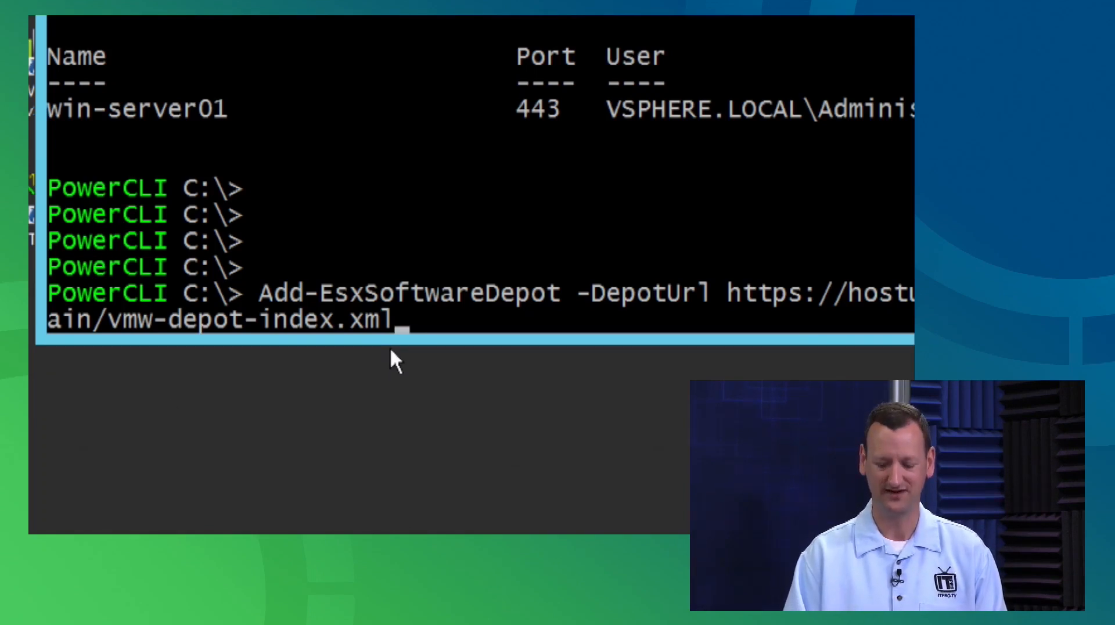
{"action": "key", "text": "Return"}
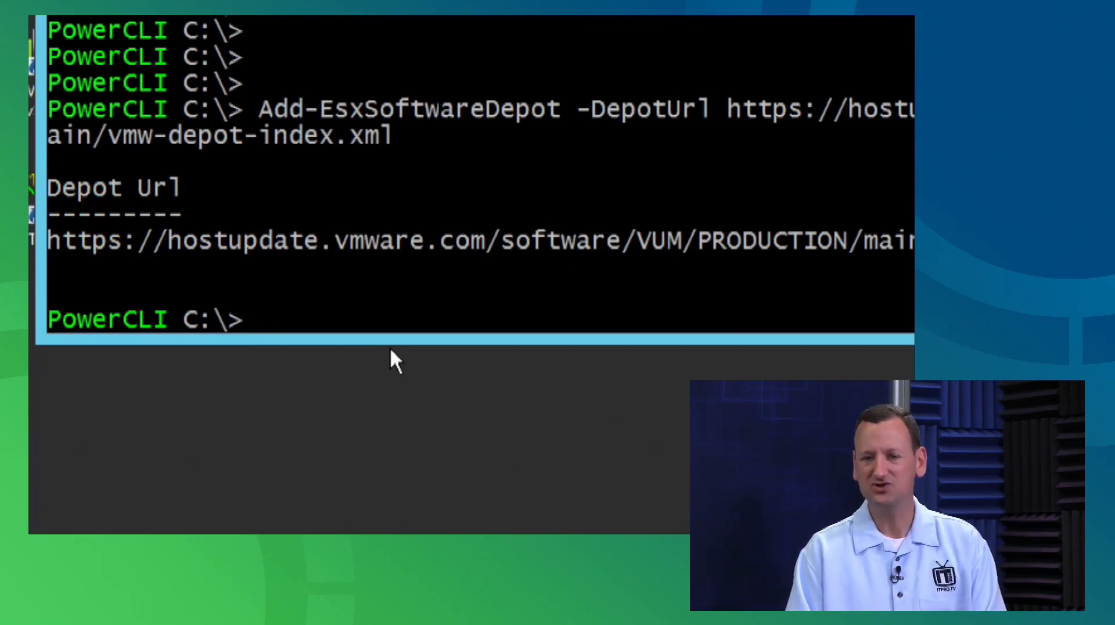
Run Get-EsxSoftwareDepot to confirm the online depot is registered.
{"action": "type", "text": "Get-"}
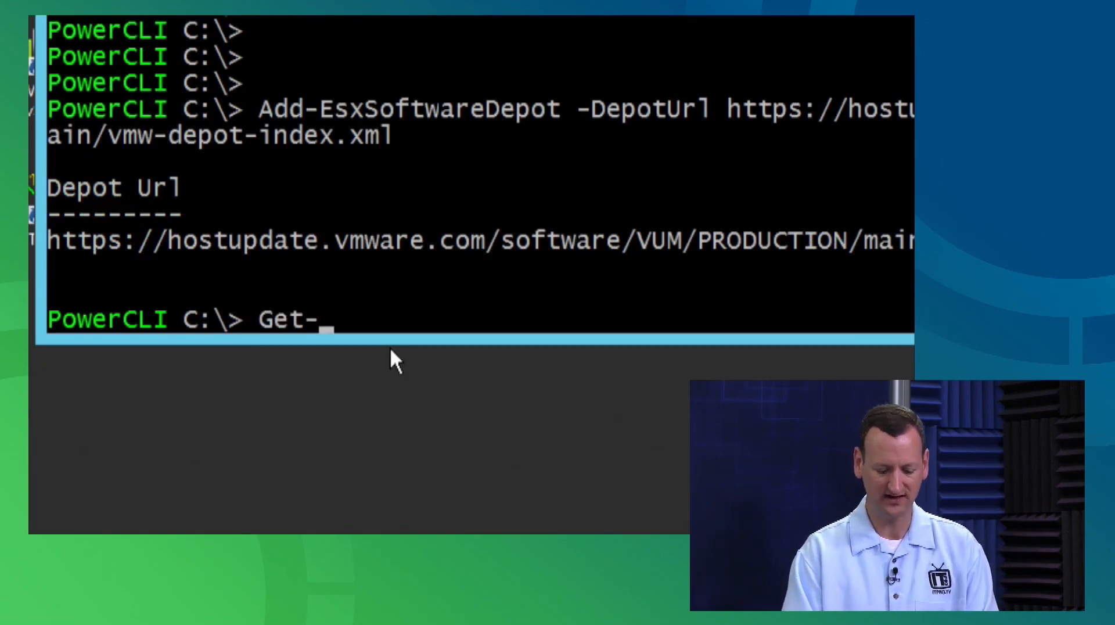
{"action": "type", "text": "EsxS"}
{"action": "key", "text": "Tab"}
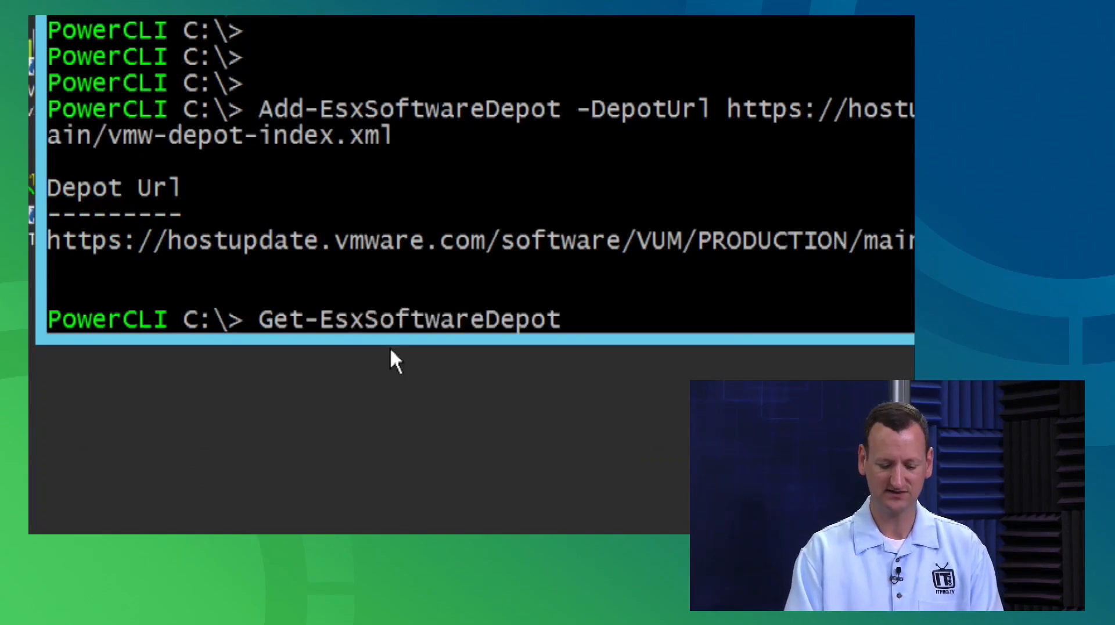
{"action": "key", "text": "Return"}
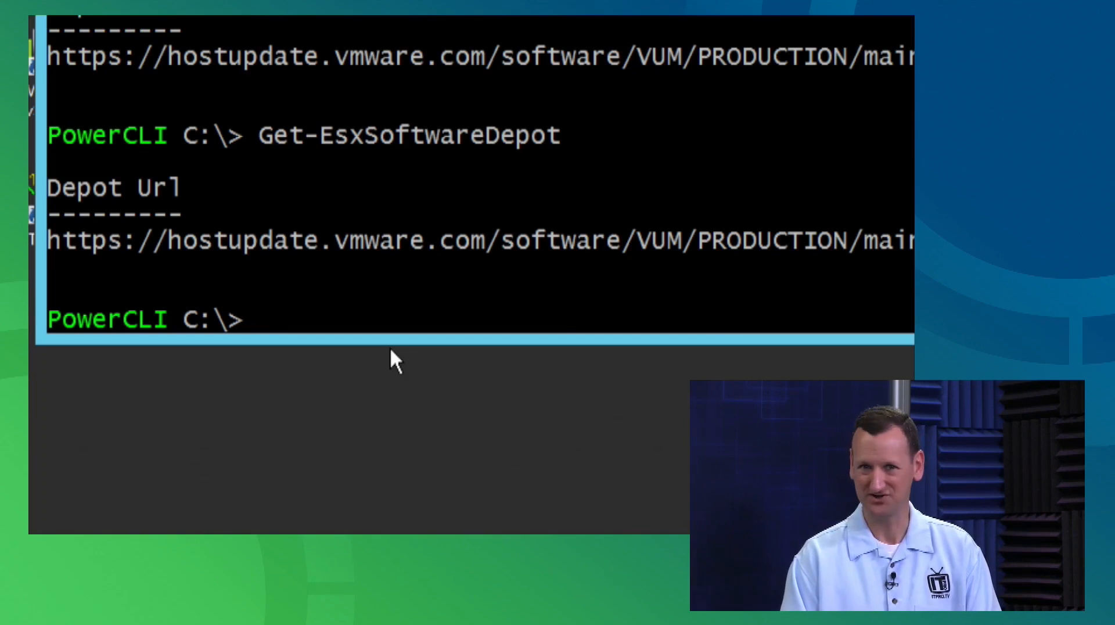
List the depot's packages such as esx-base, tools-light and net-vmxnet3 with Get-EsxSoftwarePackage.
{"action": "type", "text": "Get-Esx"}
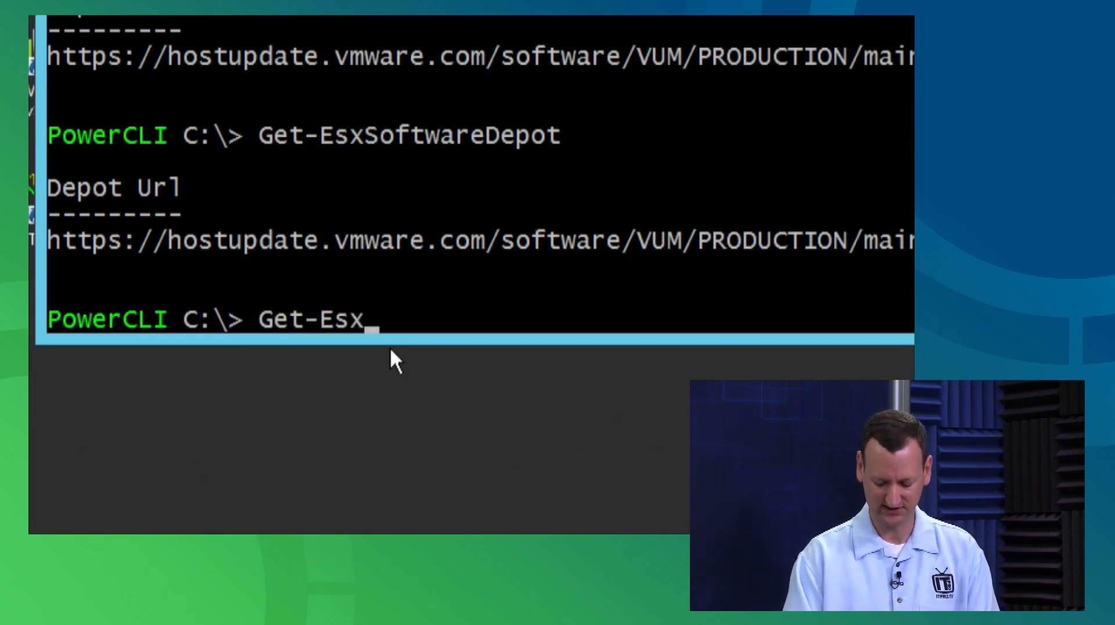
{"action": "type", "text": "Sof"}
{"action": "key", "text": "Tab"}
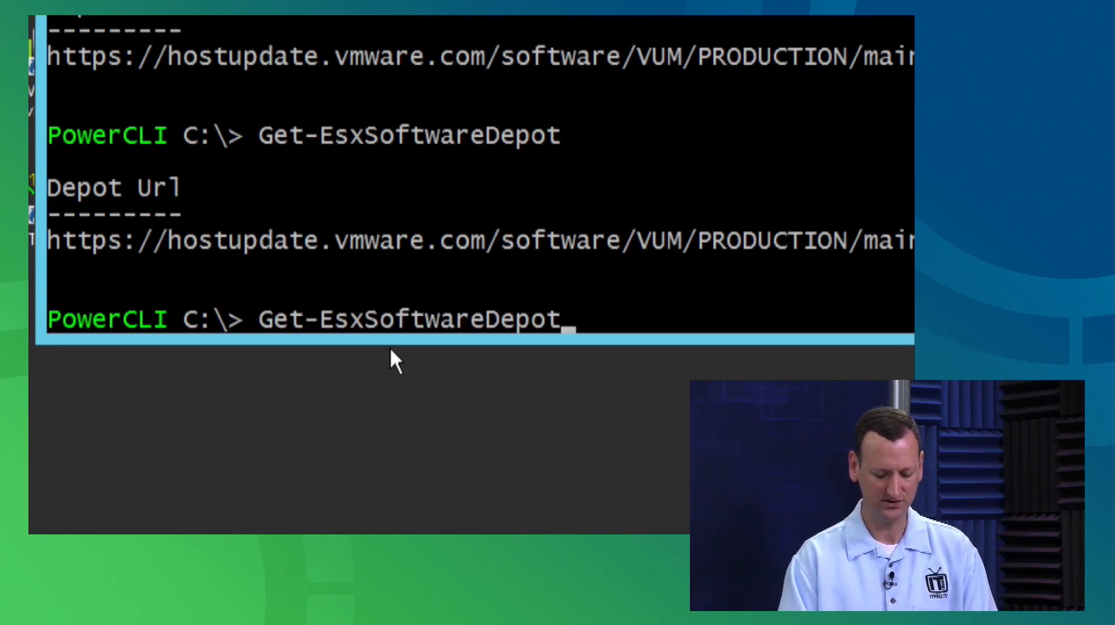
{"action": "key", "text": "Tab"}
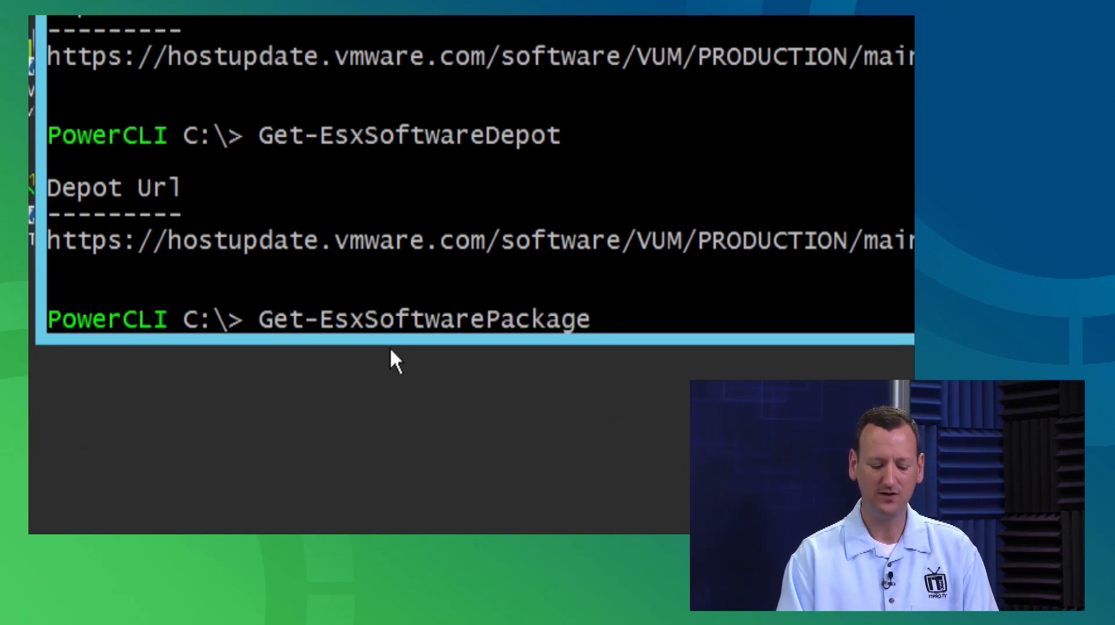
{"action": "key", "text": "Return"}
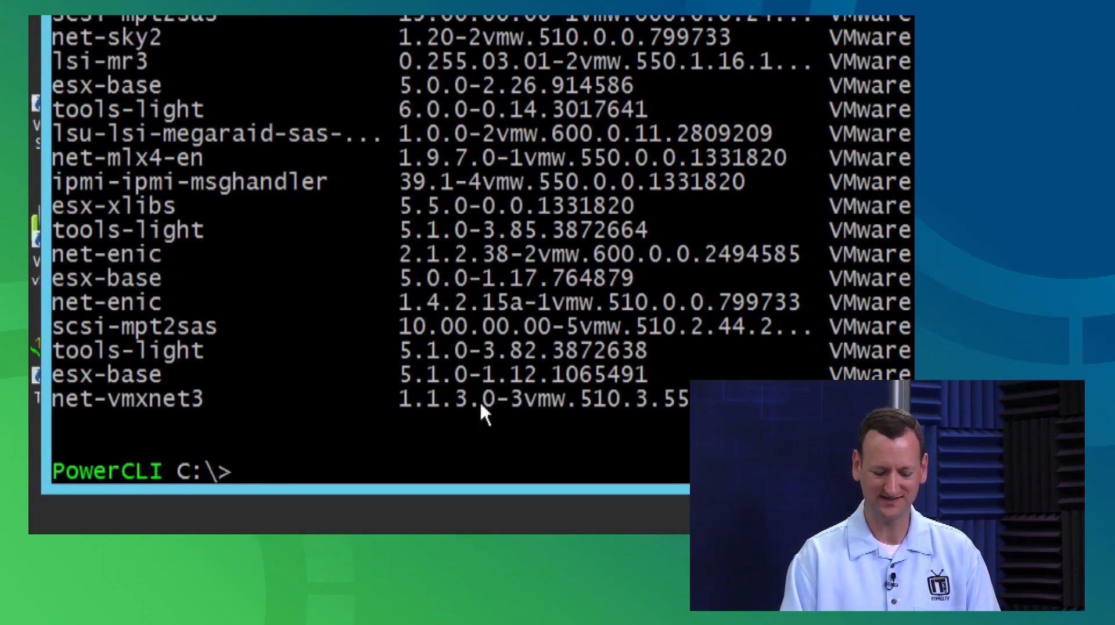
{"action": "scroll", "coordinate": [458, 201], "scroll_direction": "up", "scroll_amount": 6}
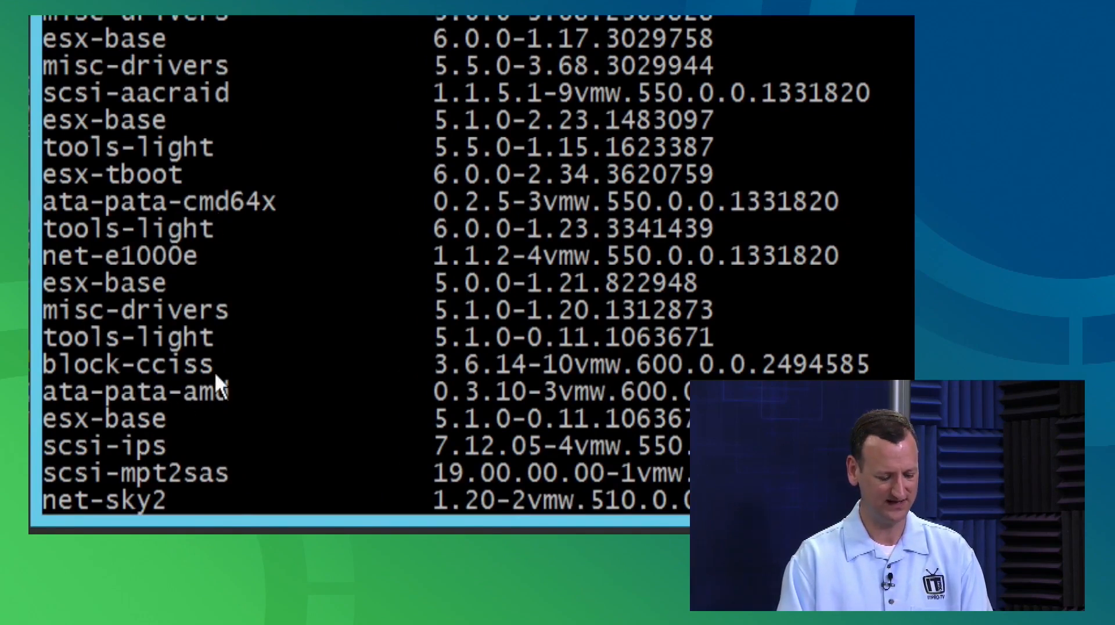
{"action": "scroll", "coordinate": [194, 266], "scroll_direction": "up", "scroll_amount": 4}
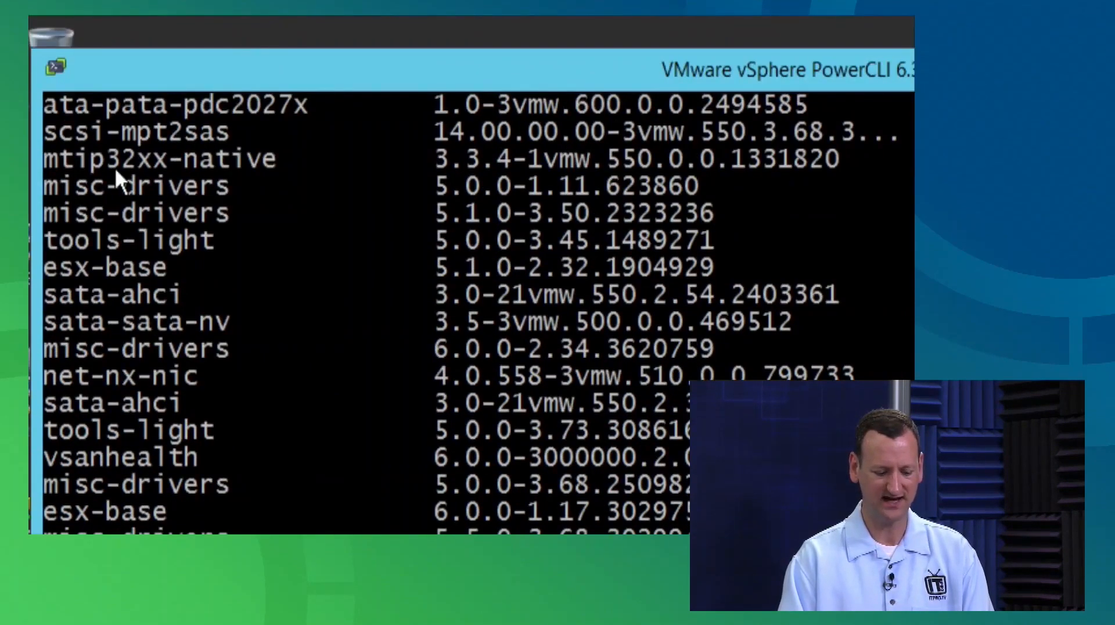
{"action": "scroll", "coordinate": [114, 167], "scroll_direction": "up", "scroll_amount": 3}
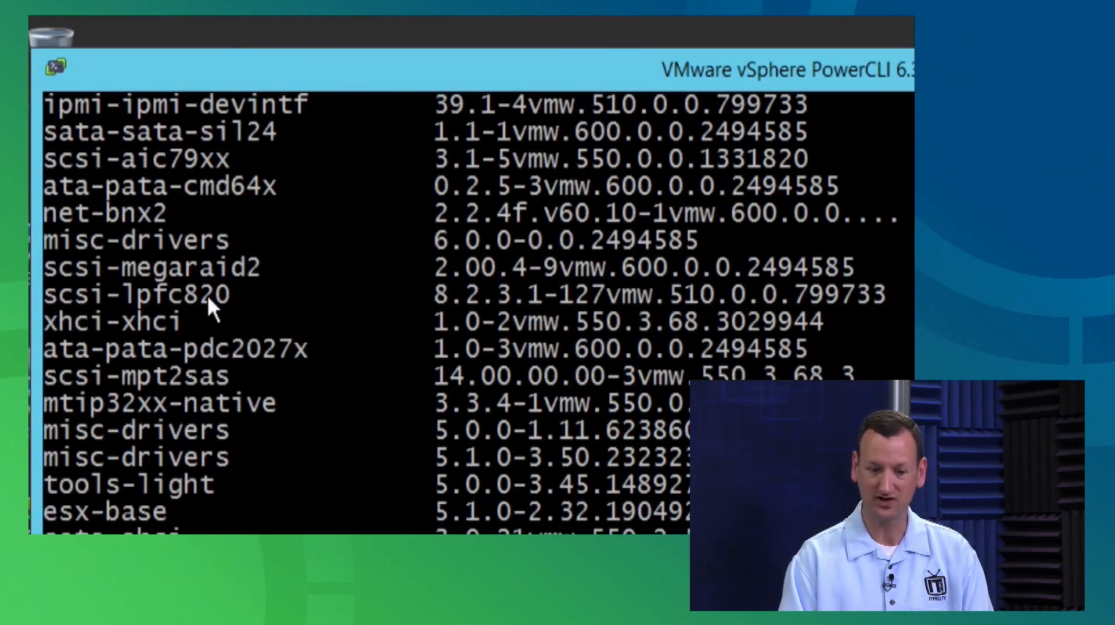
{"action": "scroll", "coordinate": [229, 364], "scroll_direction": "up", "scroll_amount": 10}
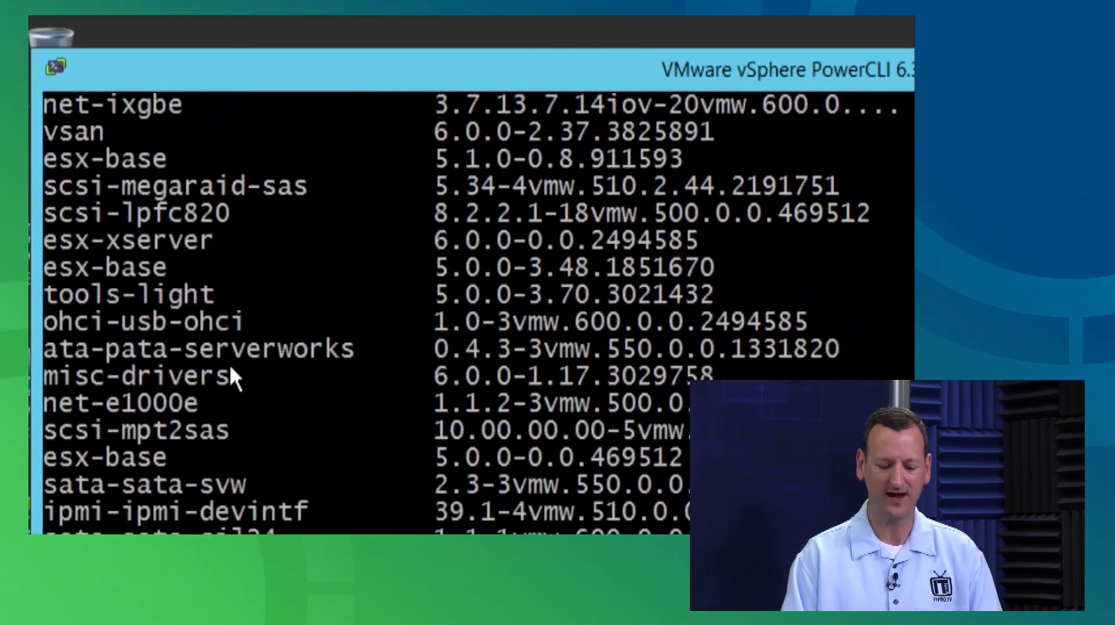
{"action": "scroll", "coordinate": [231, 369], "scroll_direction": "up", "scroll_amount": 5}
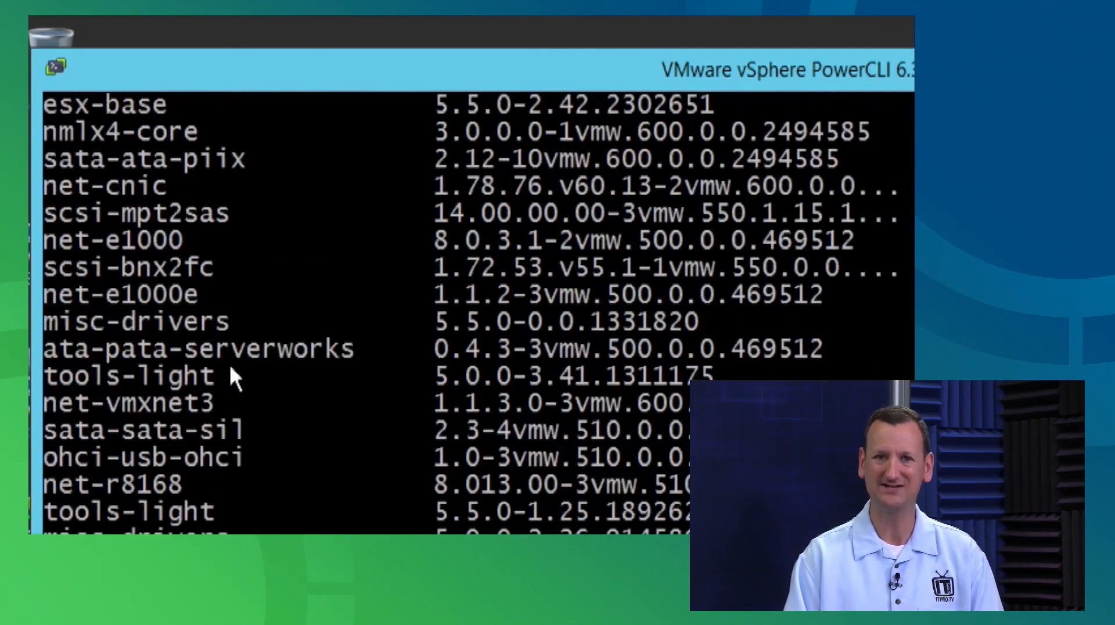
{"action": "scroll", "coordinate": [229, 364], "scroll_direction": "up", "scroll_amount": 10}
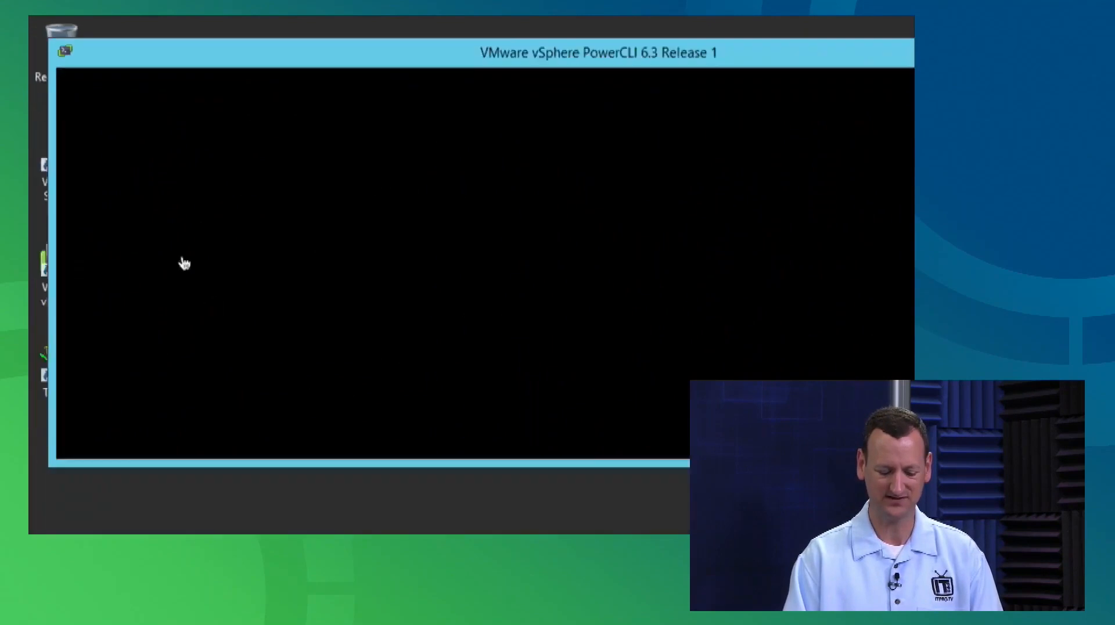
Return to the prompt, dismissing the Sticky Keys pop-up and adding blank lines.
{"action": "key", "text": "Return"}
{"action": "key", "text": "shift"}
{"action": "key", "text": "shift"}
{"action": "key", "text": "shift"}
{"action": "key", "text": "shift"}
{"action": "key", "text": "shift"}
{"action": "left_click", "coordinate": [395, 216]}
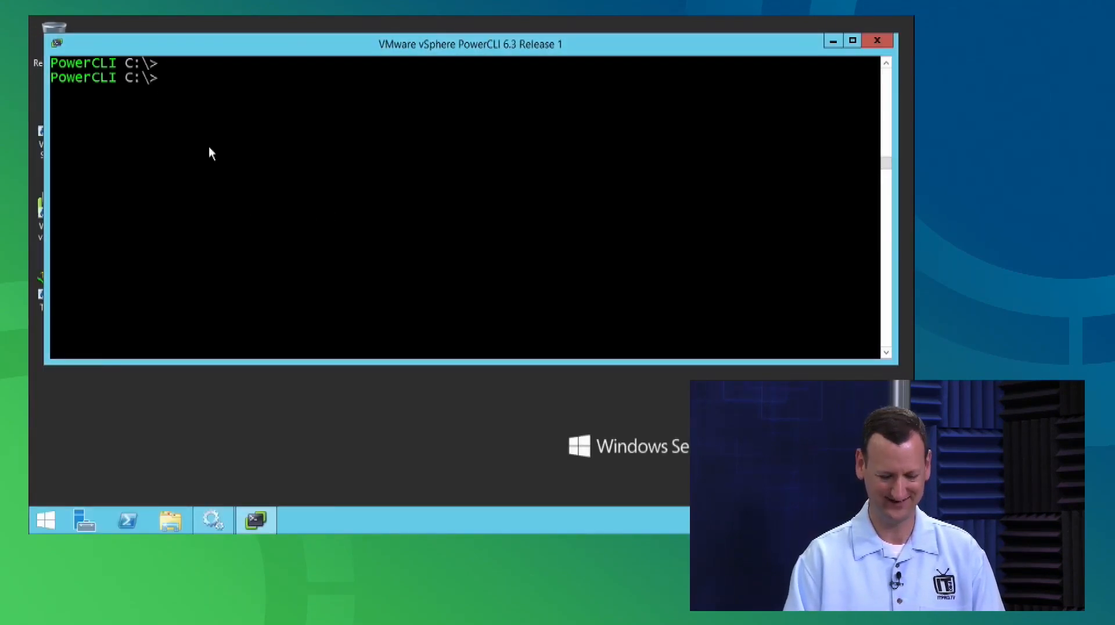
{"action": "key", "text": "Return"}
{"action": "key", "text": "Return"}
{"action": "key", "text": "Return"}
{"action": "key", "text": "Return"}
Edit the recalled Get-EsxSoftwarePackage command into Get-EsxImageProfile at the prompt.
{"action": "type", "text": "Get-EsxSo"}
{"action": "key", "text": "Tab"}
{"action": "key", "text": "Tab"}
{"action": "key", "text": "Tab"}
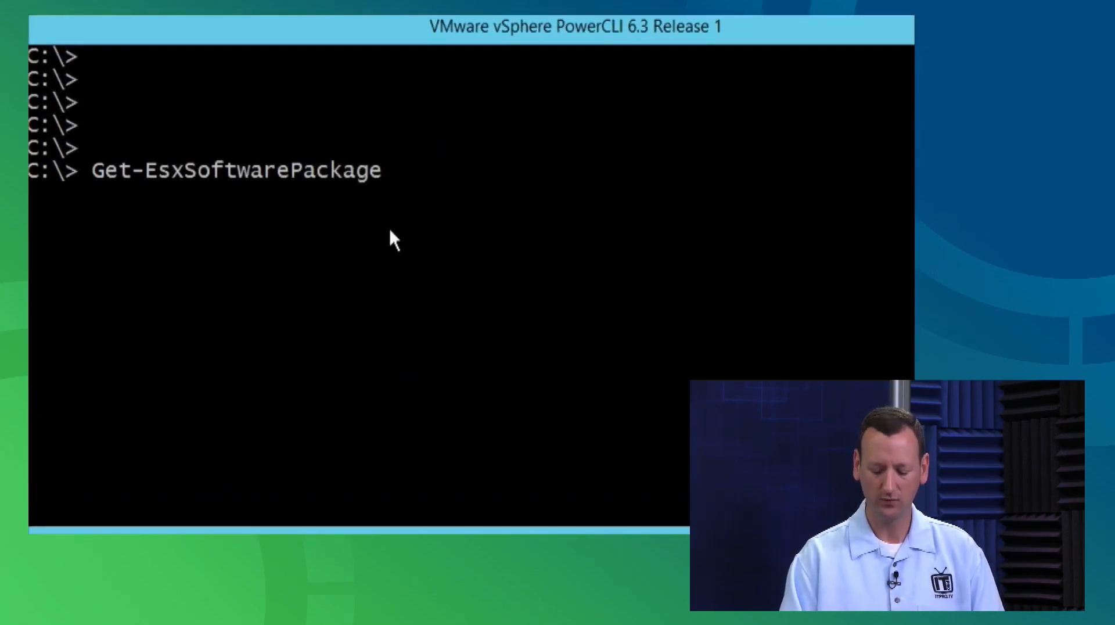
{"action": "key", "text": "BackSpace"}
{"action": "key", "text": "BackSpace"}
{"action": "key", "text": "BackSpace"}
{"action": "key", "text": "BackSpace"}
{"action": "key", "text": "BackSpace"}
{"action": "key", "text": "BackSpace"}
{"action": "key", "text": "BackSpace"}
{"action": "key", "text": "BackSpace"}
{"action": "key", "text": "BackSpace"}
{"action": "key", "text": "BackSpace"}
{"action": "key", "text": "BackSpace"}
{"action": "key", "text": "BackSpace"}
{"action": "key", "text": "BackSpace"}
{"action": "key", "text": "BackSpace"}
{"action": "key", "text": "BackSpace"}
{"action": "type", "text": "ImageProfile"}
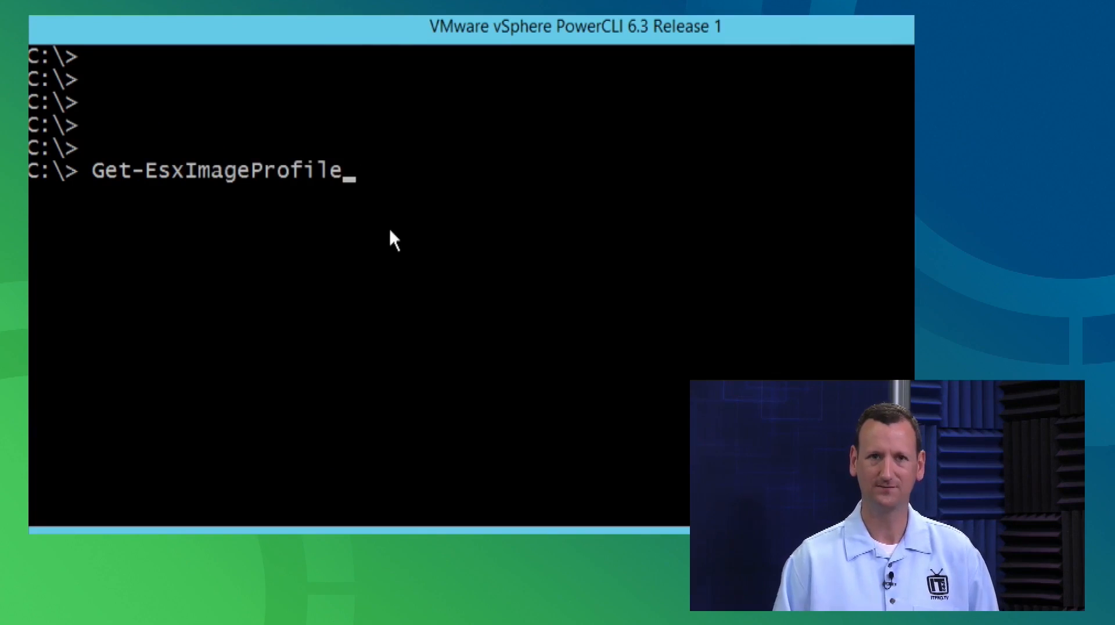
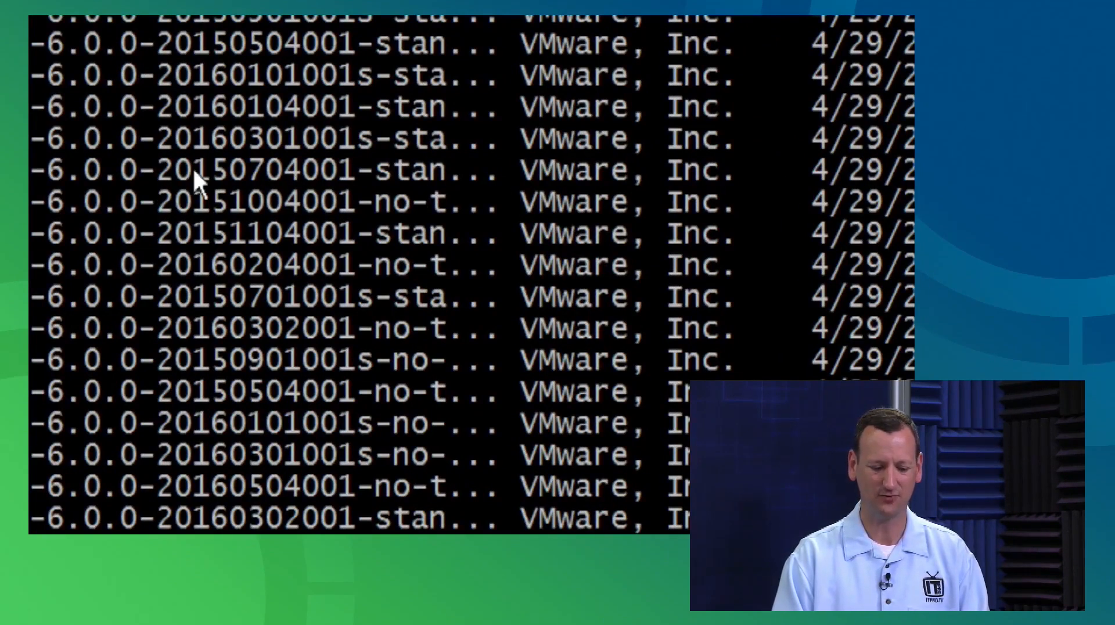
Open the console's right-click menu to reach its text-marking options.
{"action": "right_click", "coordinate": [165, 167]}
Mark and highlight the build dates in the profile names, such as 20160301 and 20160504.
{"action": "left_click", "coordinate": [181, 177]}
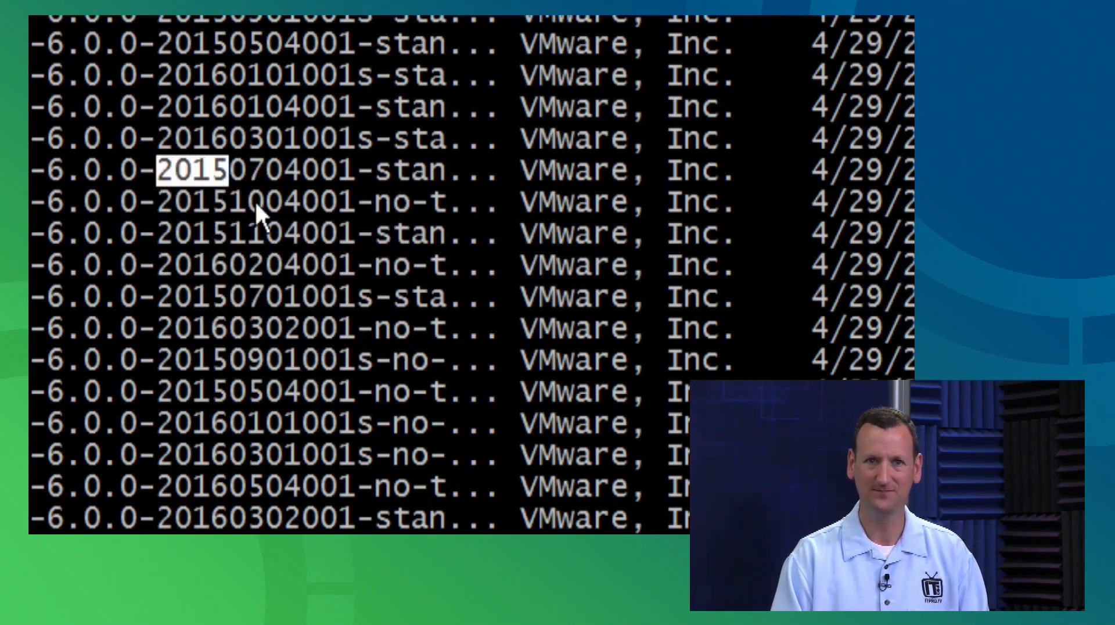
{"action": "left_click", "coordinate": [233, 170]}
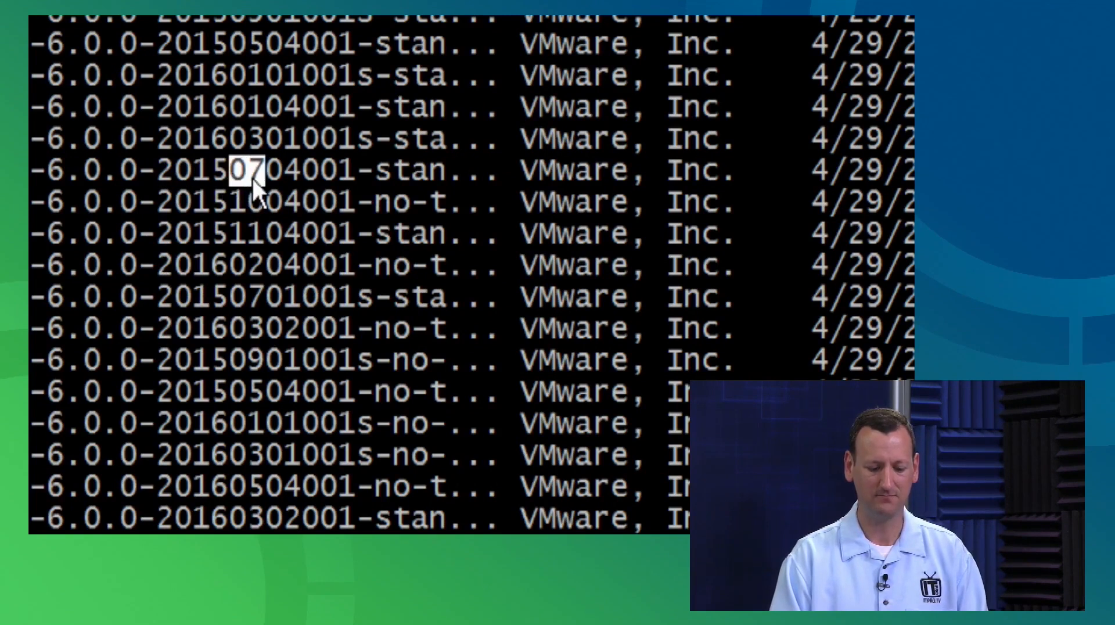
{"action": "left_click", "coordinate": [275, 174]}
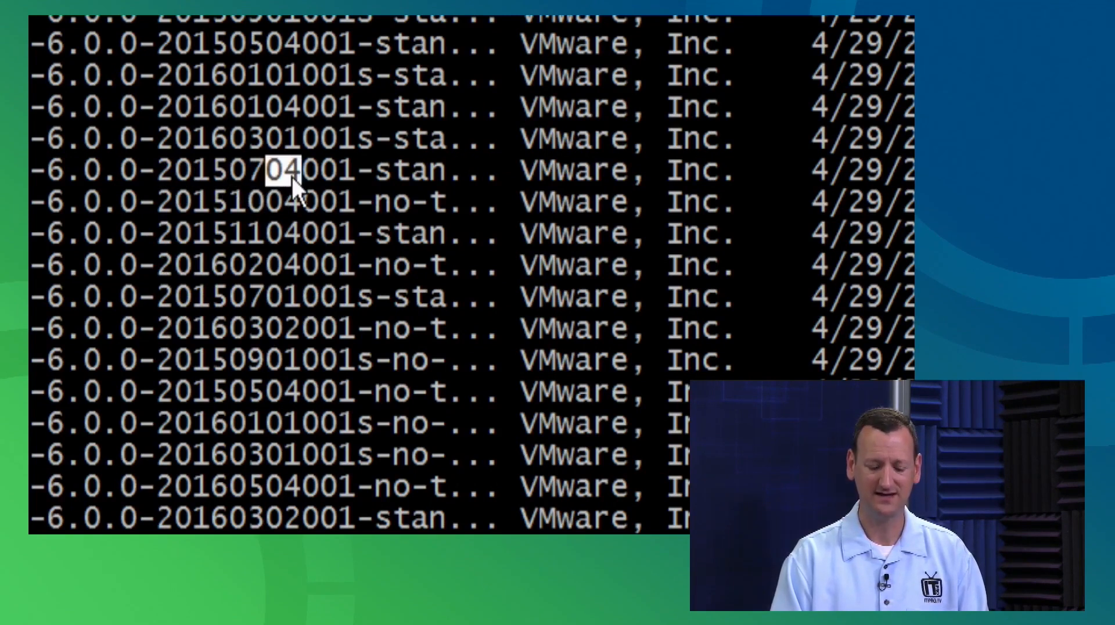
{"action": "left_click", "coordinate": [308, 174]}
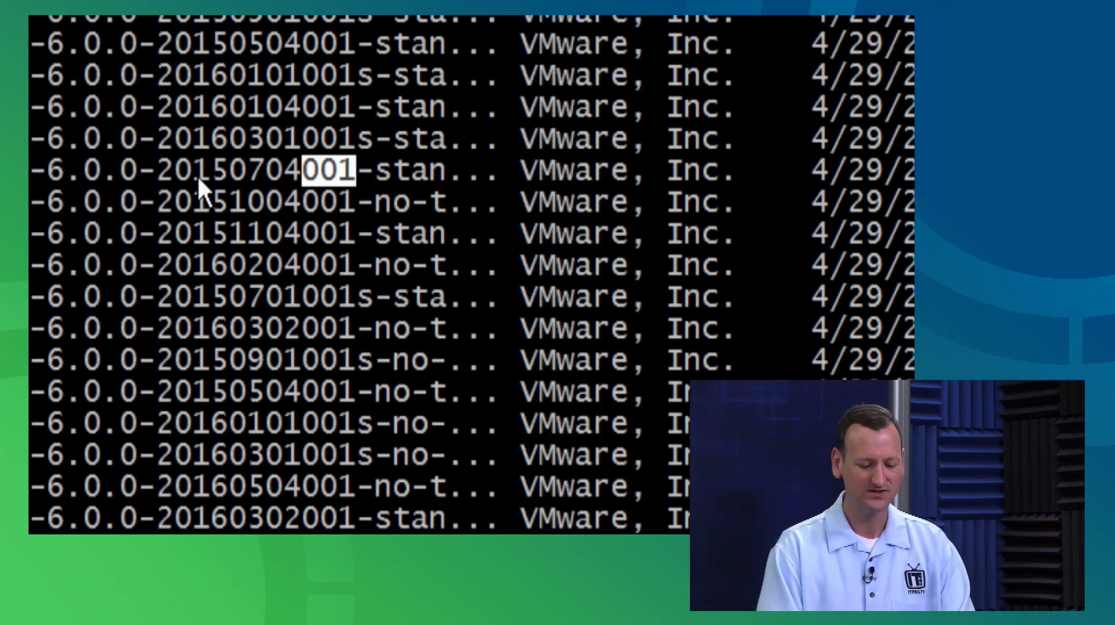
{"action": "left_click", "coordinate": [167, 174]}
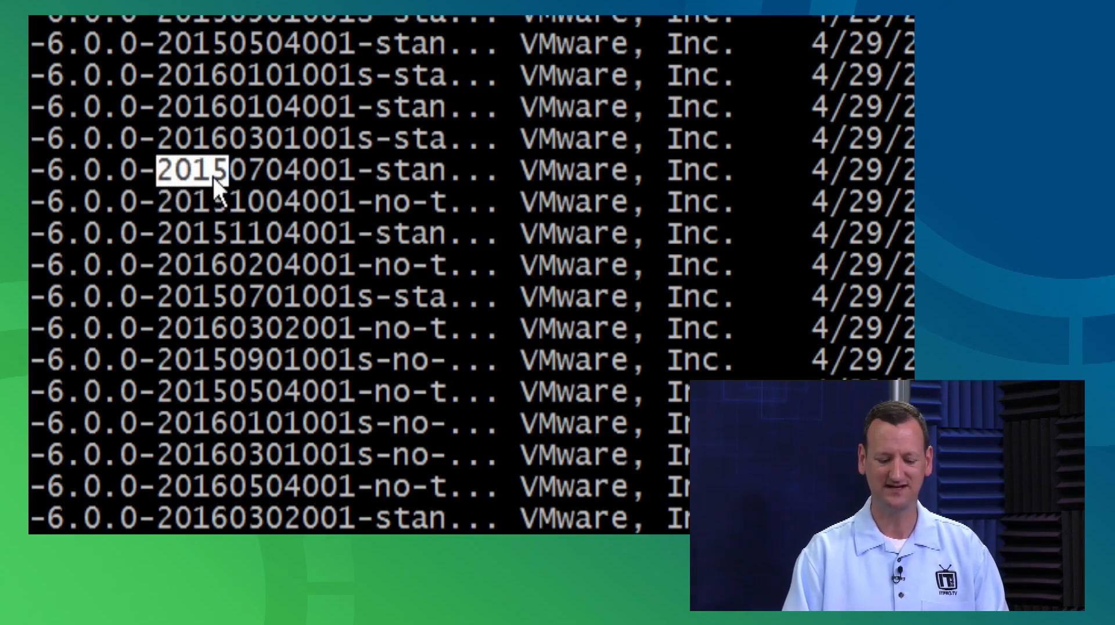
{"action": "left_click", "coordinate": [167, 140]}
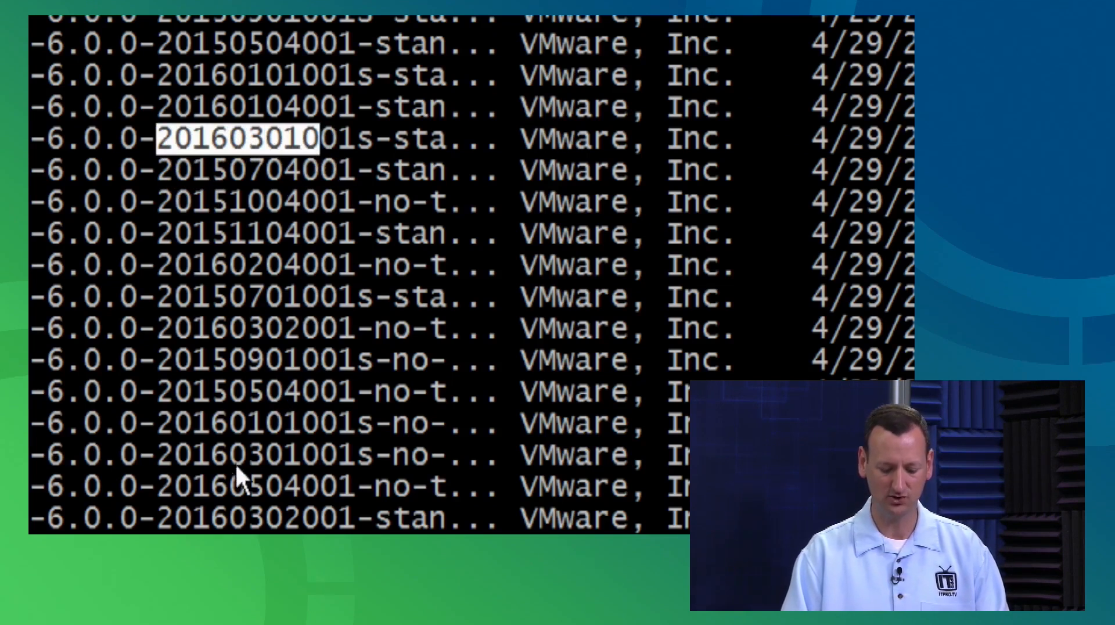
{"action": "left_click_drag", "start_coordinate": [170, 487], "coordinate": [256, 488]}
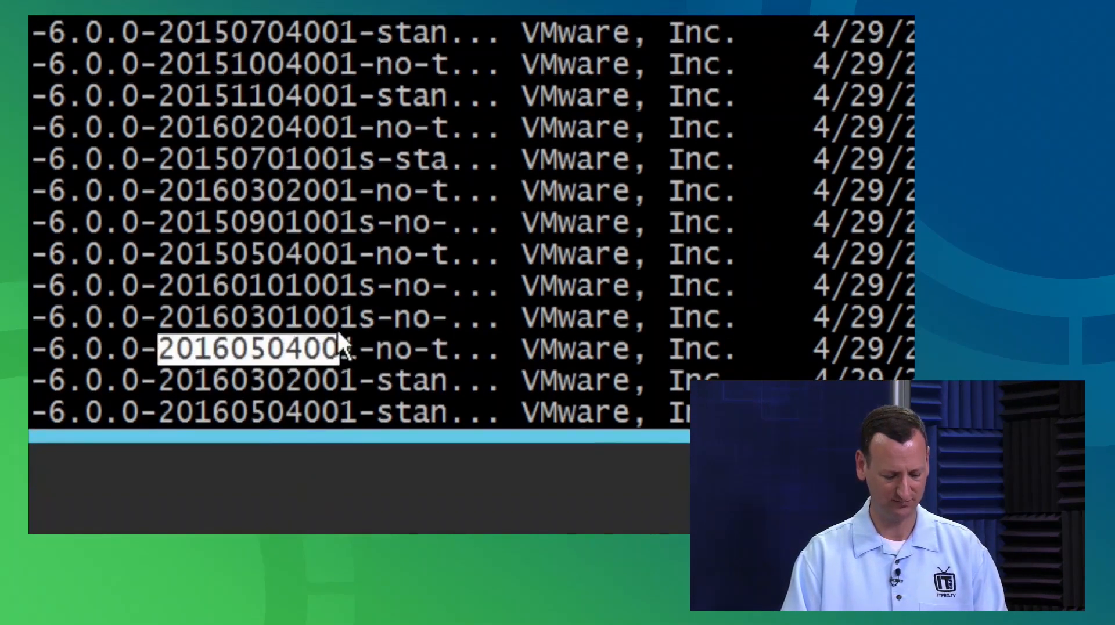
{"action": "scroll", "coordinate": [338, 329], "scroll_direction": "down", "scroll_amount": 5}
{"action": "scroll", "coordinate": [337, 332], "scroll_direction": "down", "scroll_amount": 2}
{"action": "scroll", "coordinate": [338, 331], "scroll_direction": "up", "scroll_amount": 1}
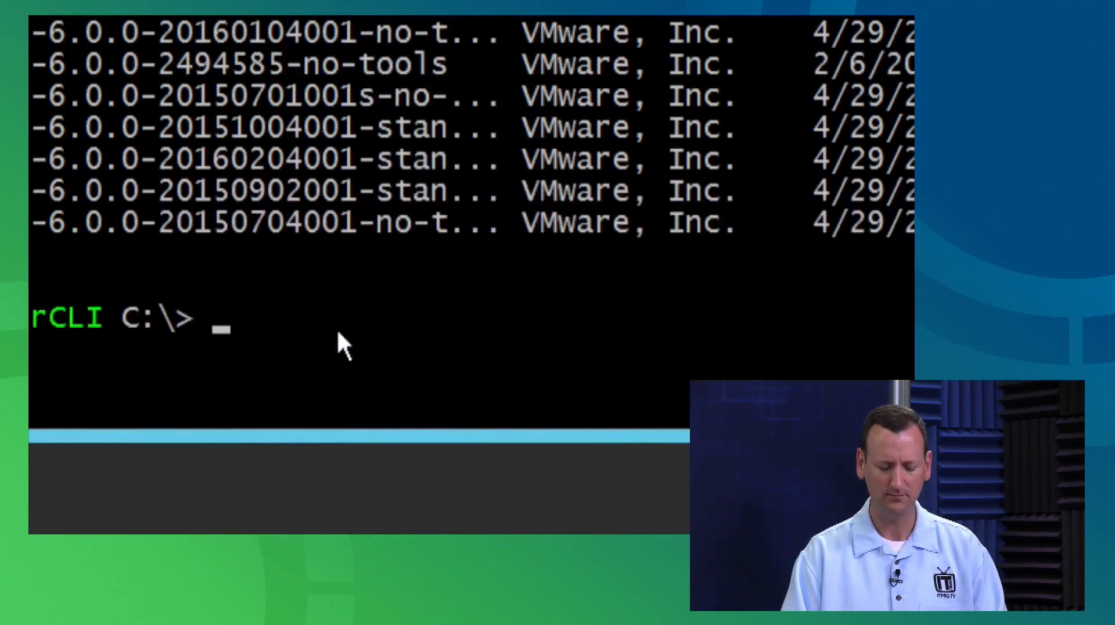
{"action": "key", "text": "Return"}
{"action": "key", "text": "Return"}
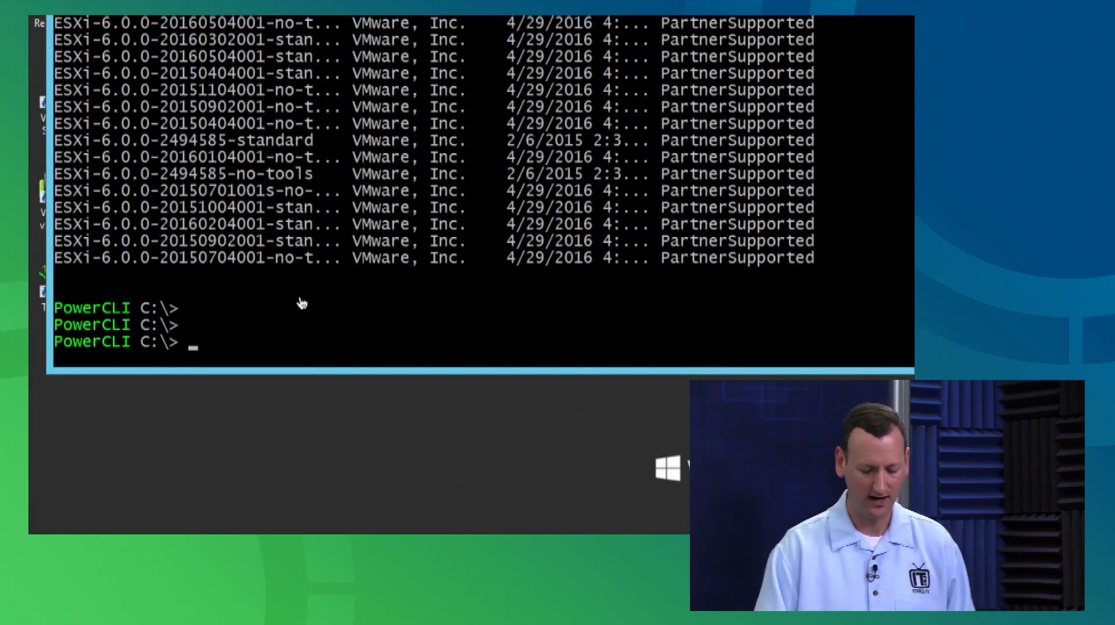
{"action": "type", "text": "New-E"}
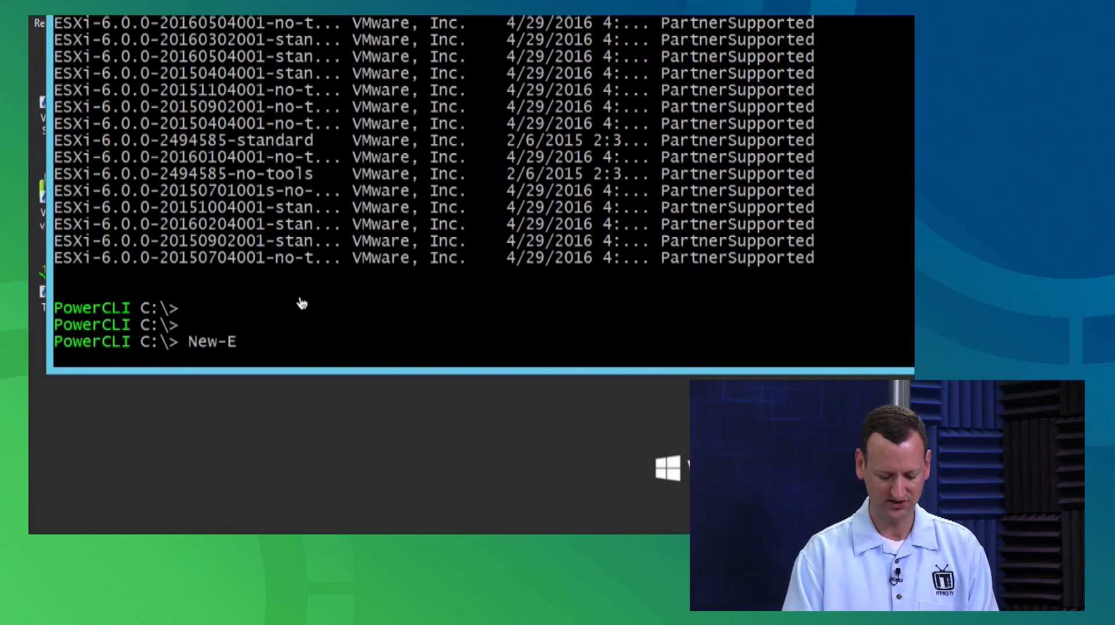
{"action": "type", "text": "sxImageProfile"}
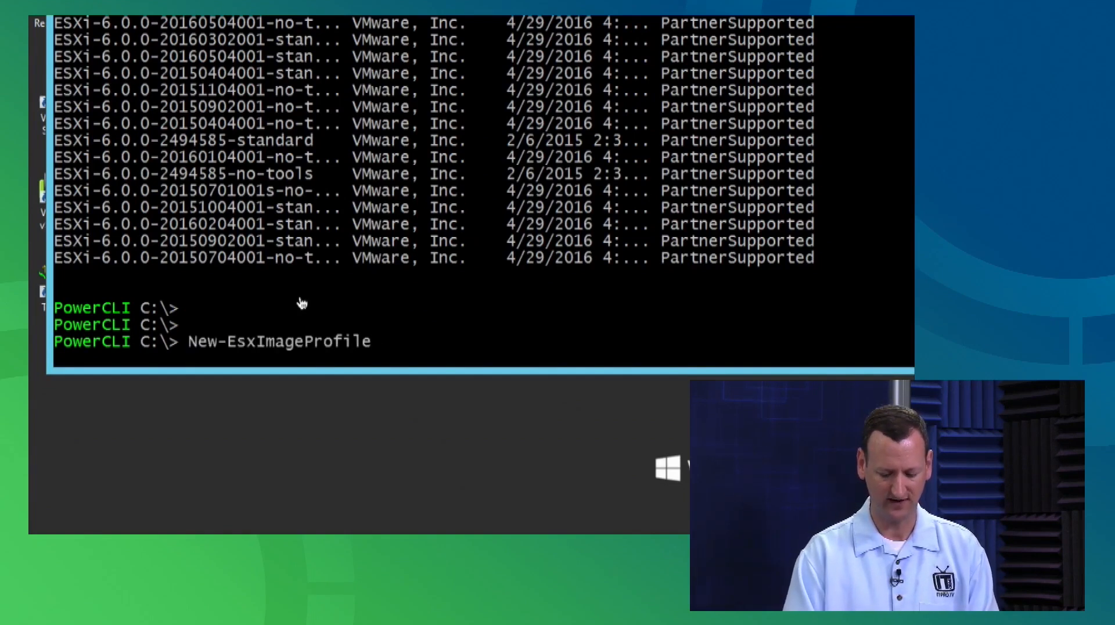
{"action": "type", "text": " -Clone"}
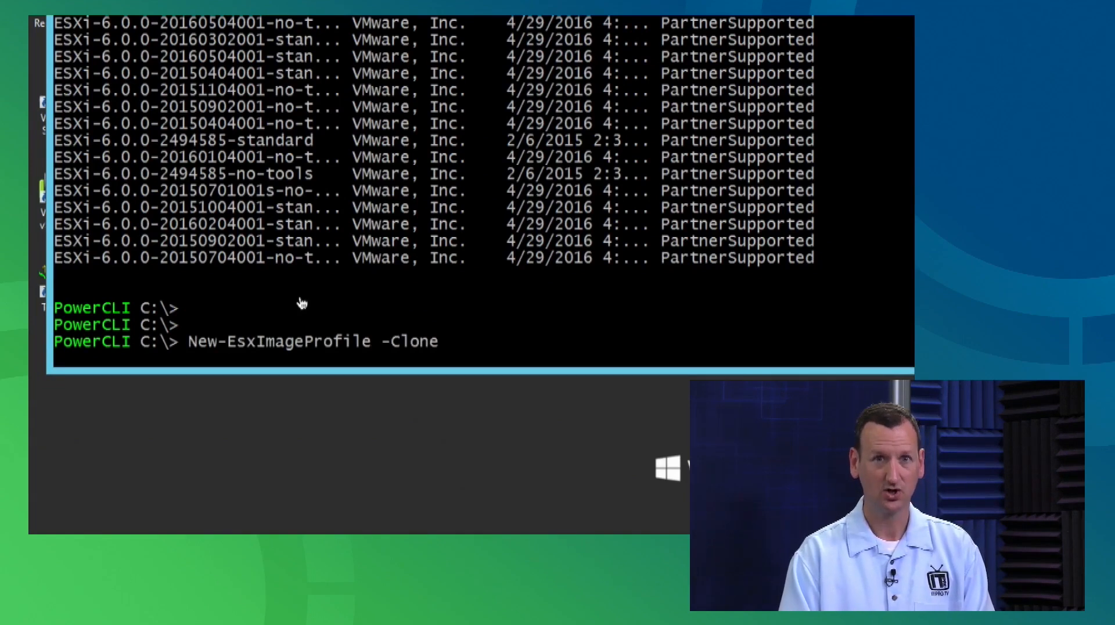
{"action": "type", "text": "Profile "}
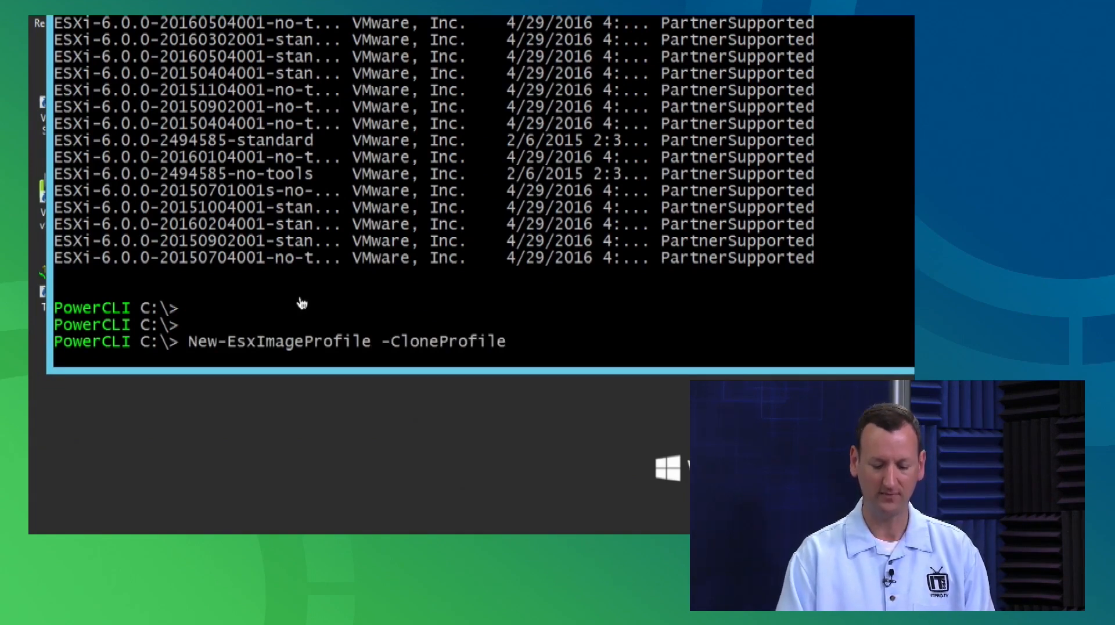
{"action": "type", "text": "\"ESXi"}
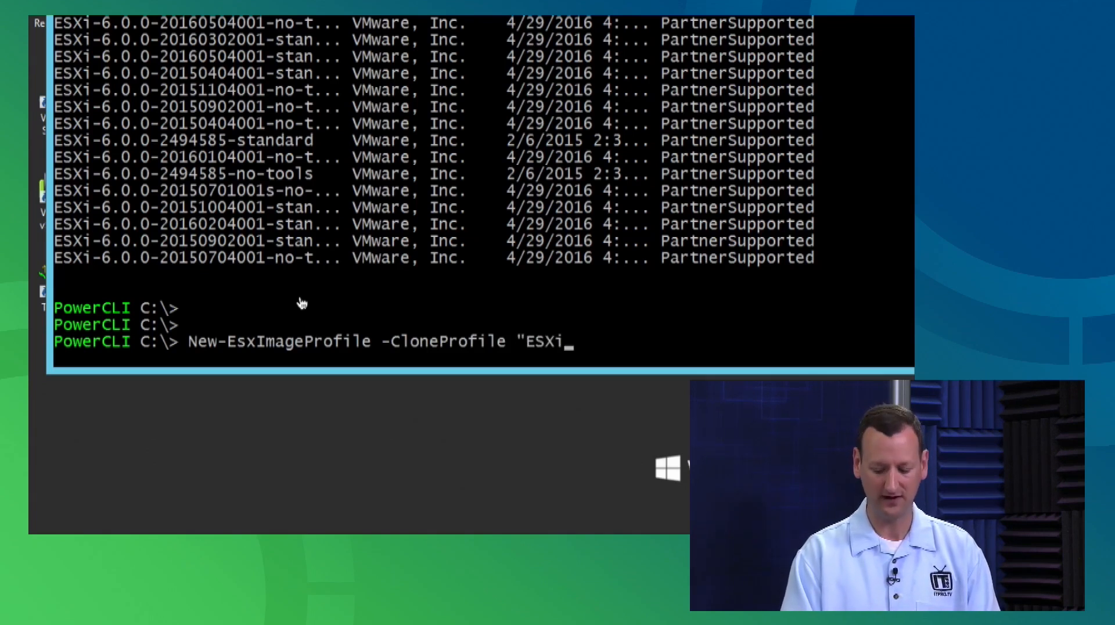
{"action": "type", "text": "-6"}
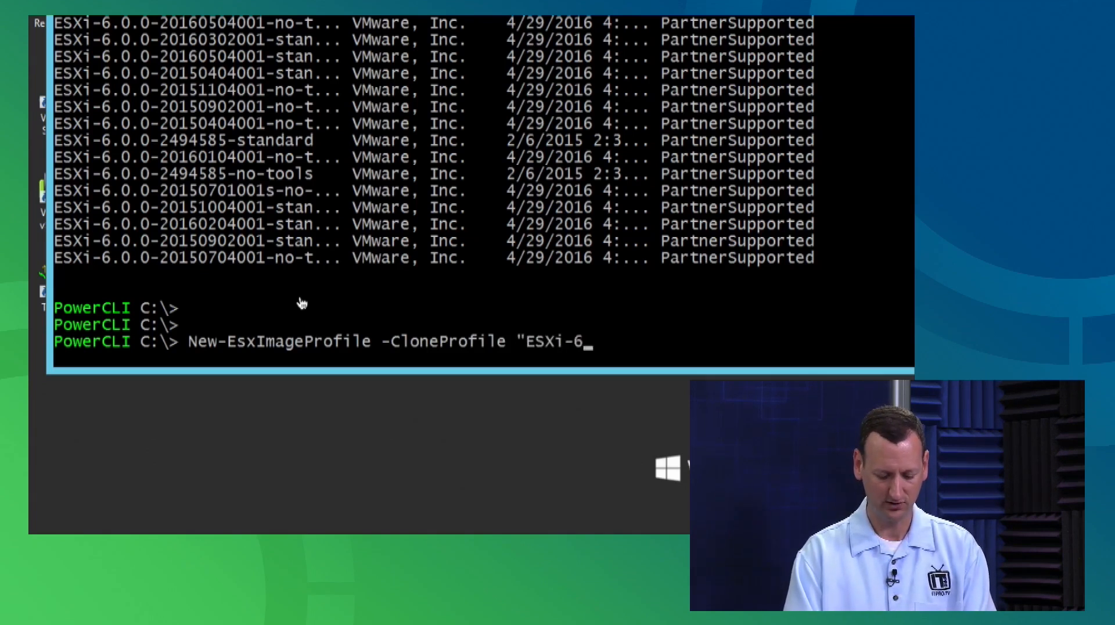
{"action": "type", "text": ".0.0"}
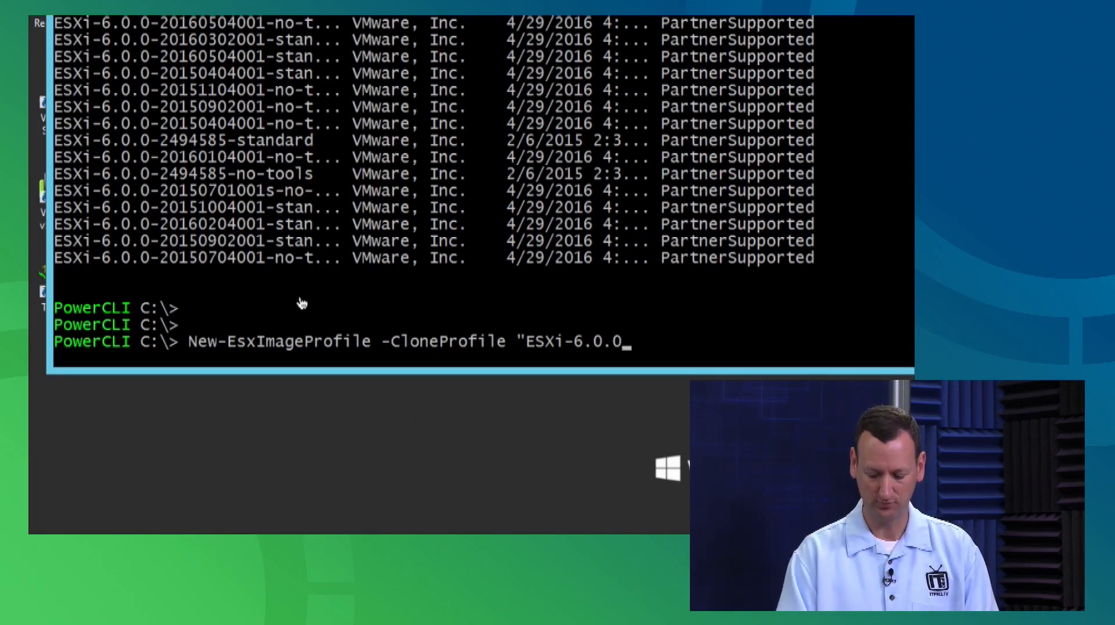
{"action": "type", "text": "-201"}
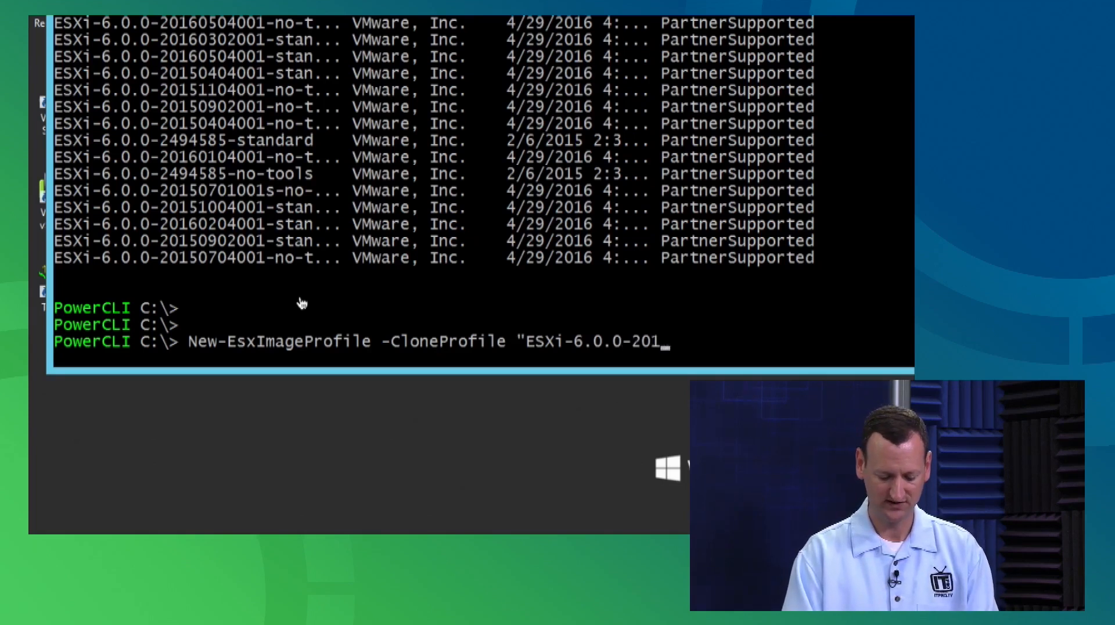
{"action": "type", "text": "6030"}
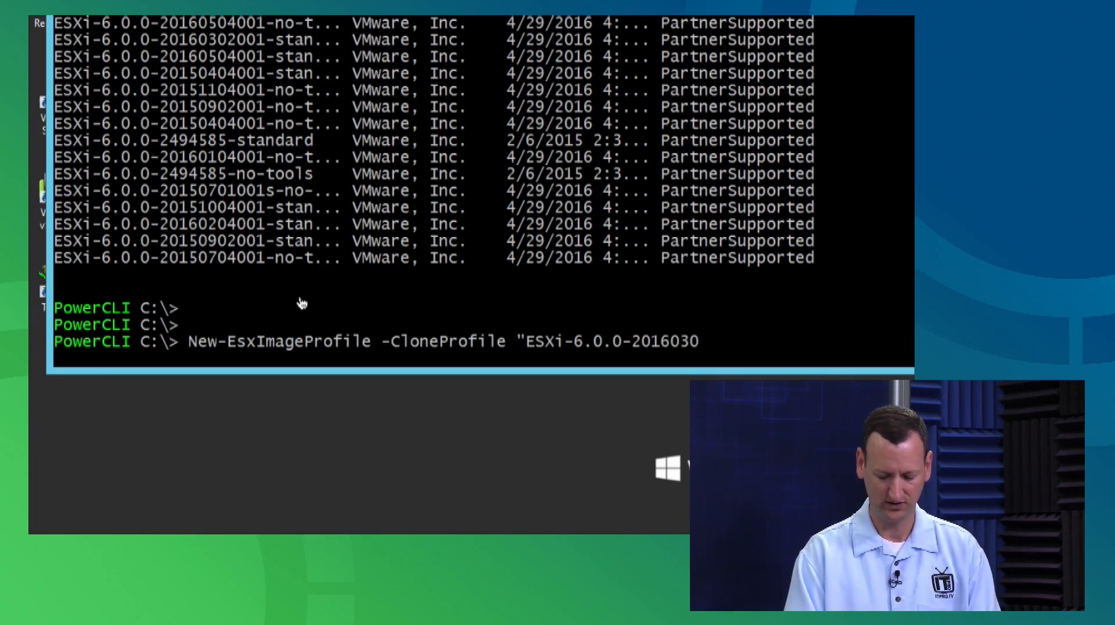
{"action": "type", "text": "2001-standard"}
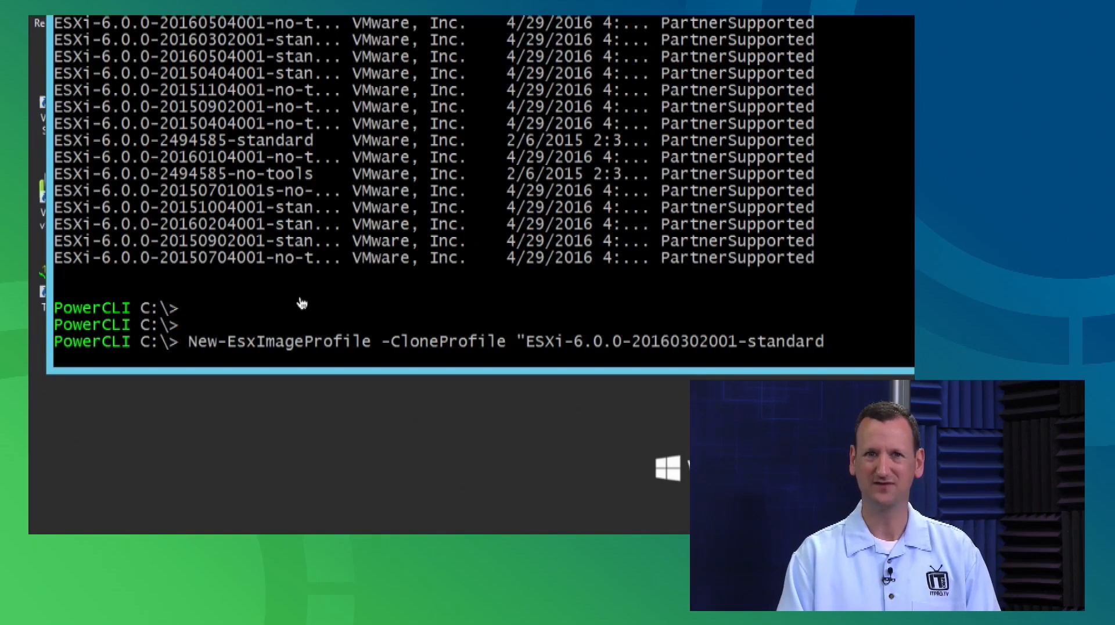
{"action": "type", "text": "\""}
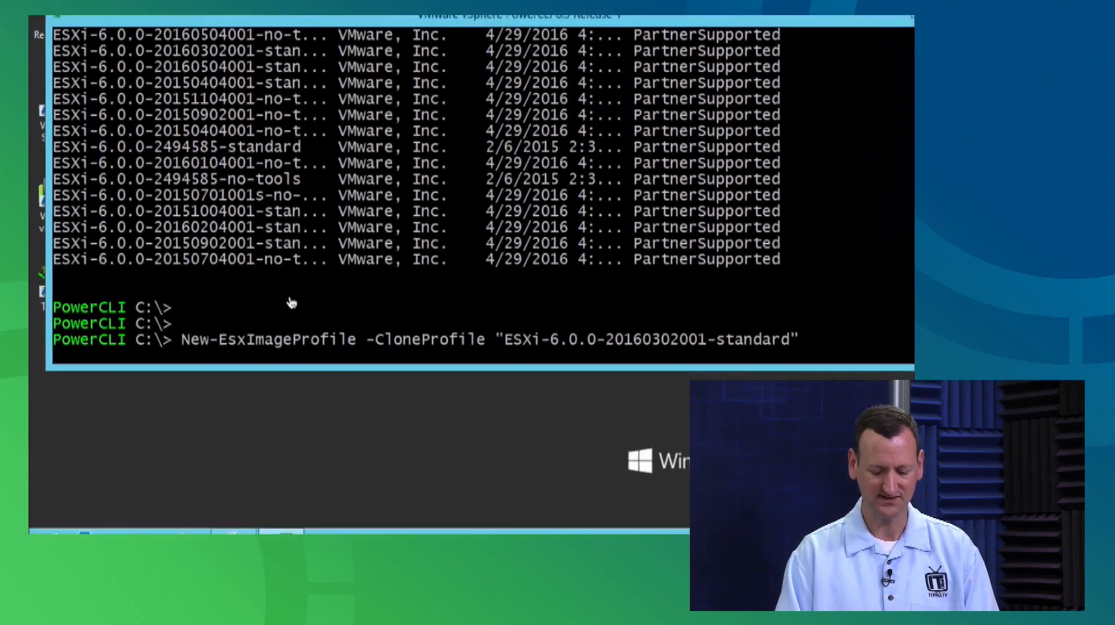
{"action": "type", "text": " -Name "}
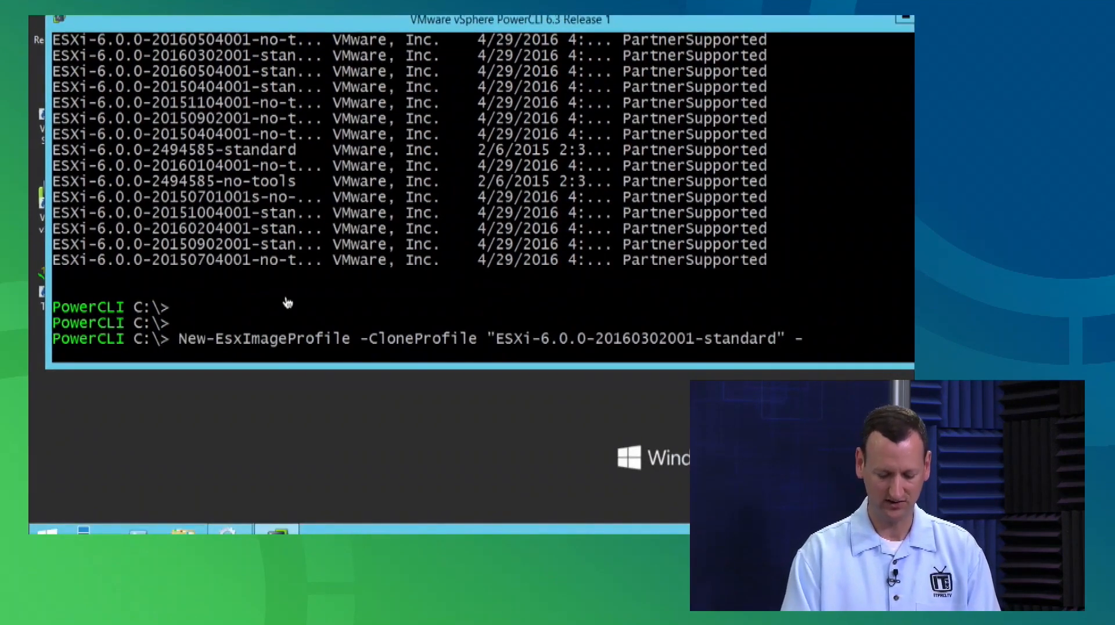
{"action": "type", "text": "\""}
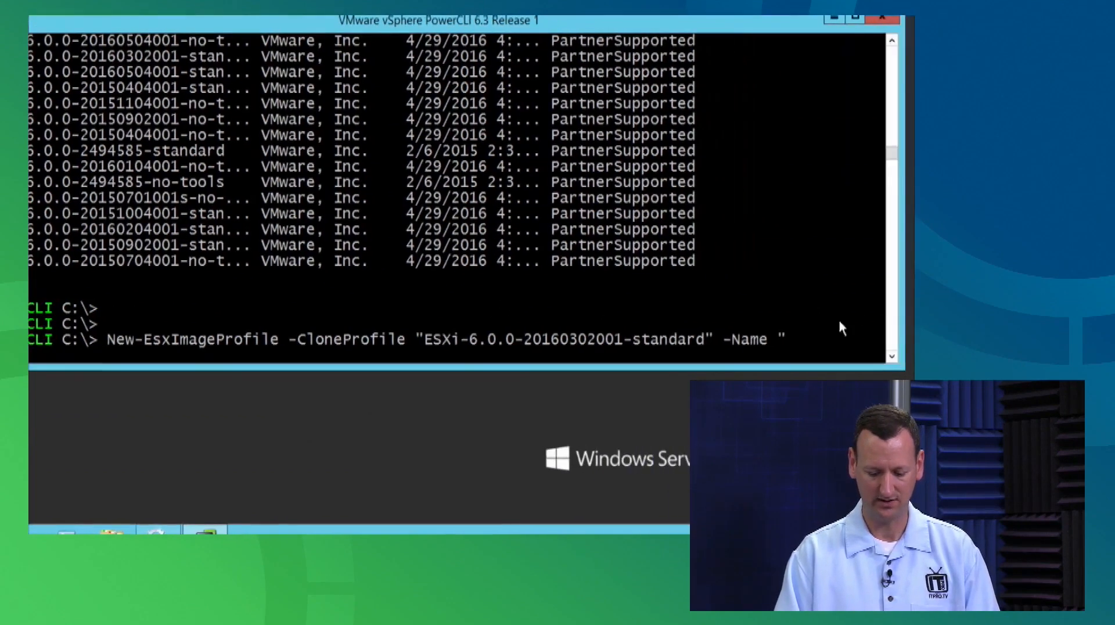
{"action": "type", "text": "lab-esx\""}
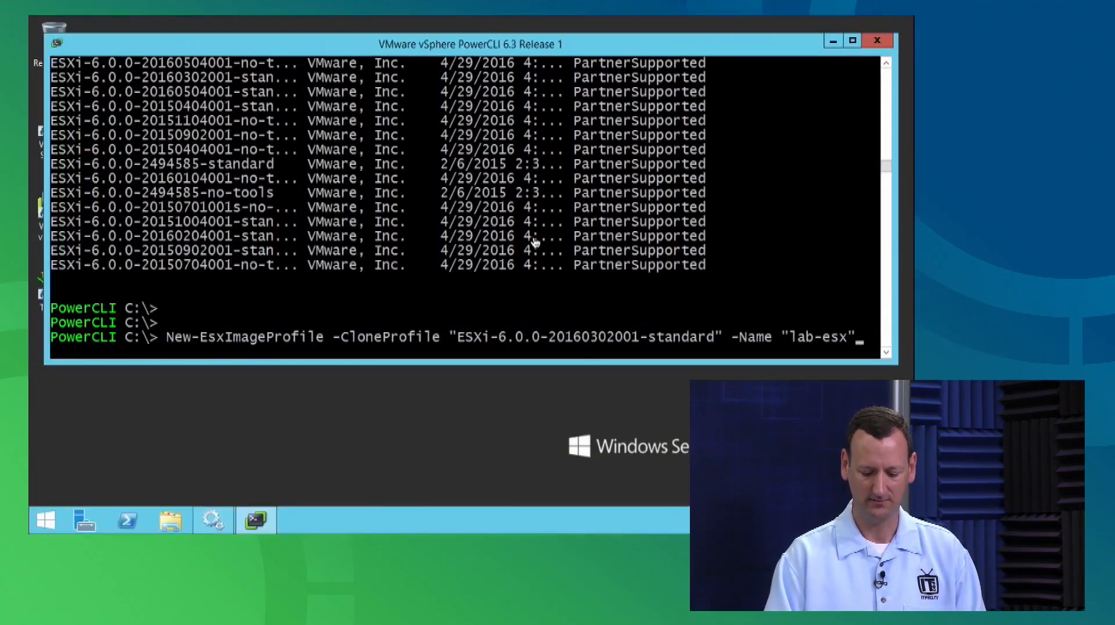
{"action": "key", "text": "Return"}
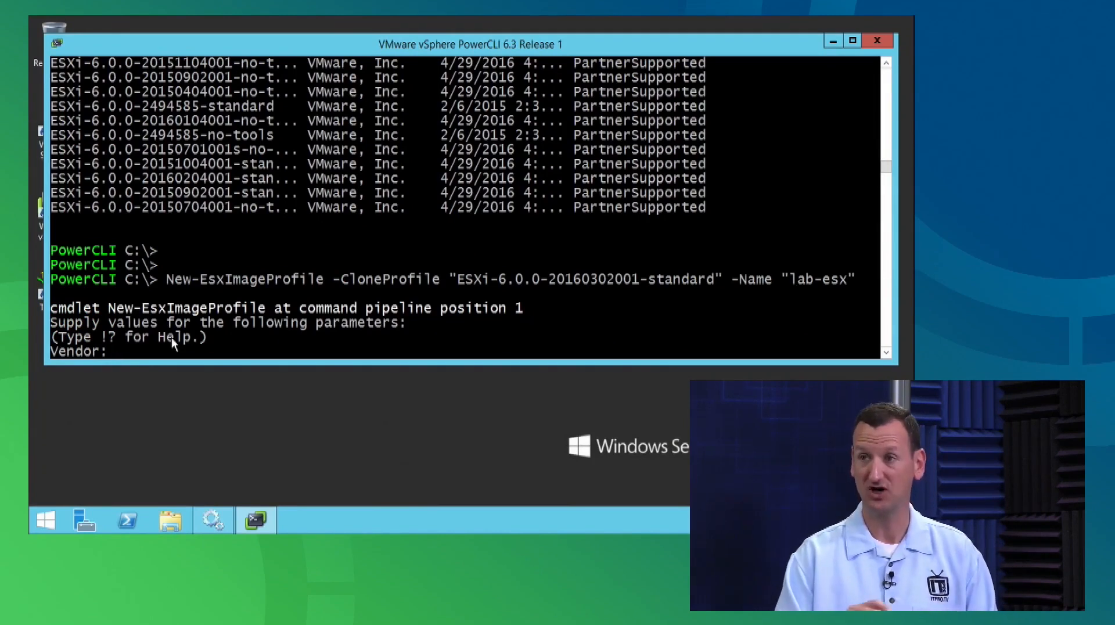
Supply ITProTV as the vendor for the lab-esx clone and review the output.
{"action": "type", "text": "ITProTV"}
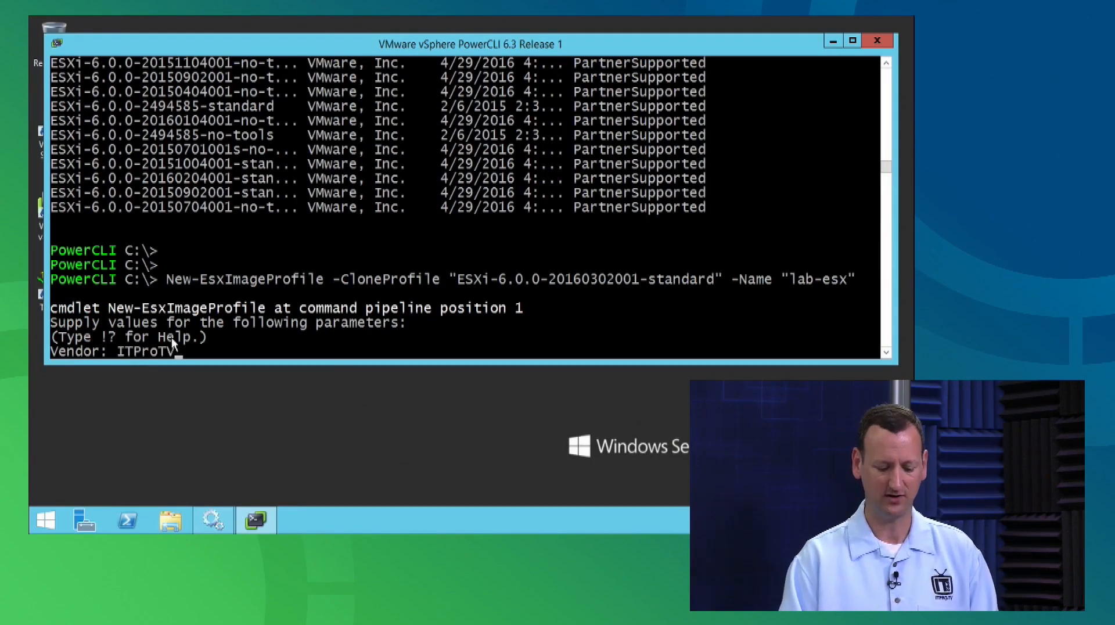
{"action": "key", "text": "Return"}
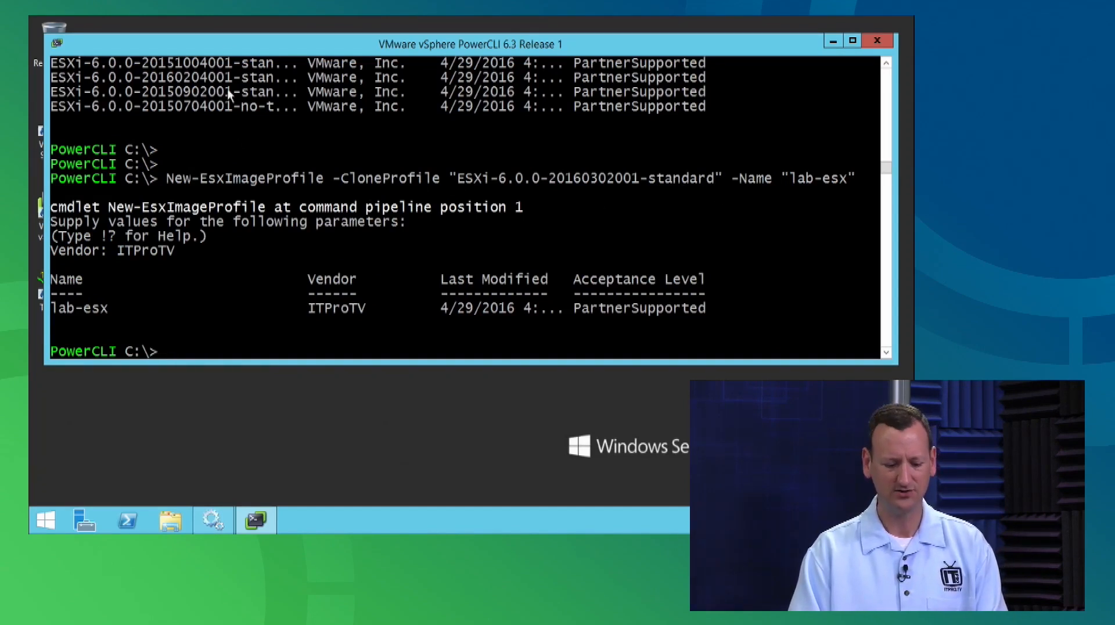
{"action": "scroll", "coordinate": [232, 116], "scroll_direction": "up", "scroll_amount": 4}
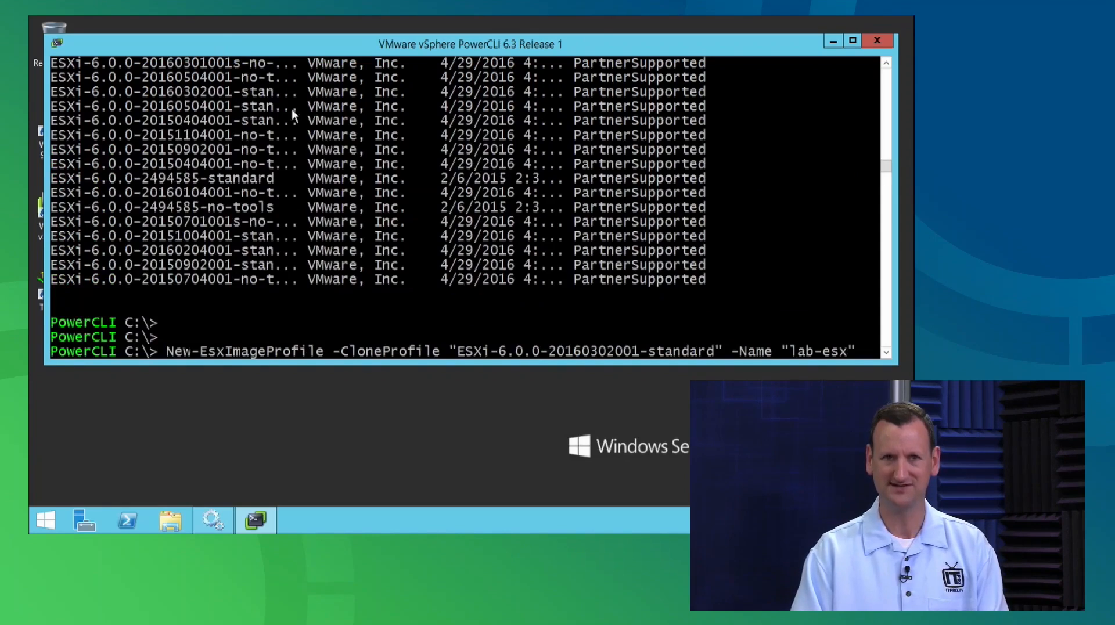
{"action": "key", "text": "Return"}
Enter ITProTV again and recall earlier commands from history.
{"action": "type", "text": "ITProTV"}
{"action": "key", "text": "Return"}
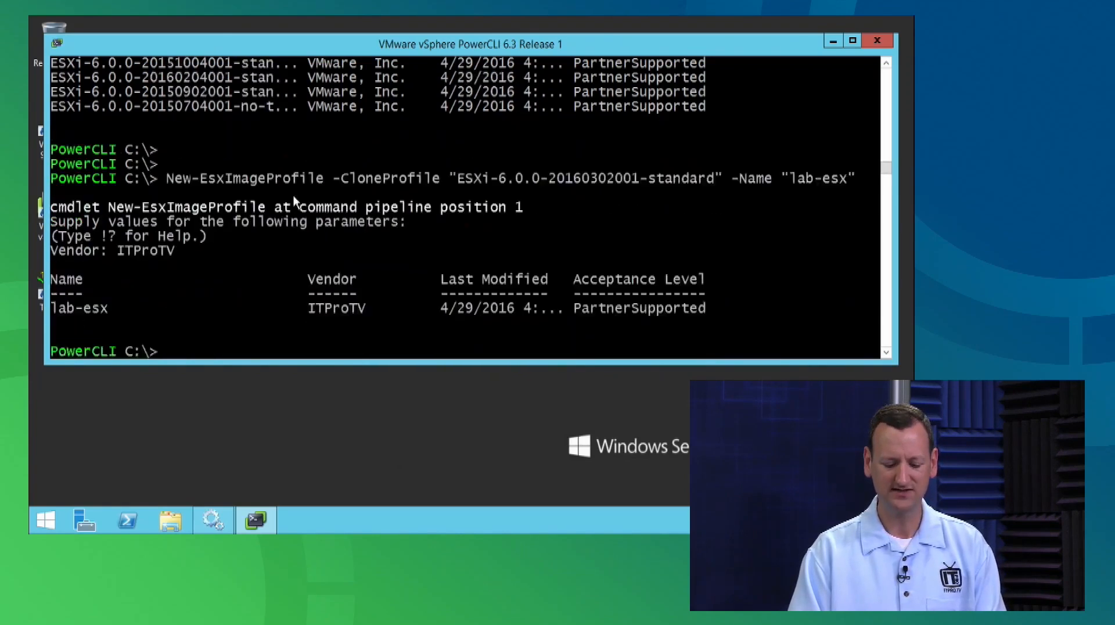
{"action": "scroll", "coordinate": [293, 200], "scroll_direction": "down", "scroll_amount": 2}
{"action": "key", "text": "Up"}
{"action": "key", "text": "Up"}
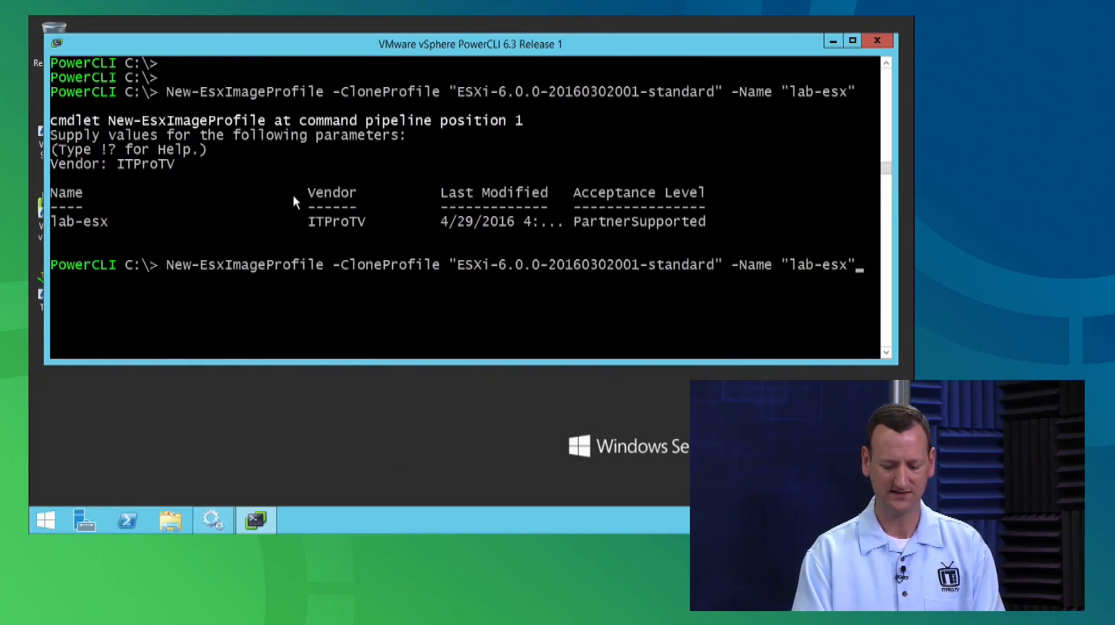
{"action": "key", "text": "Up"}
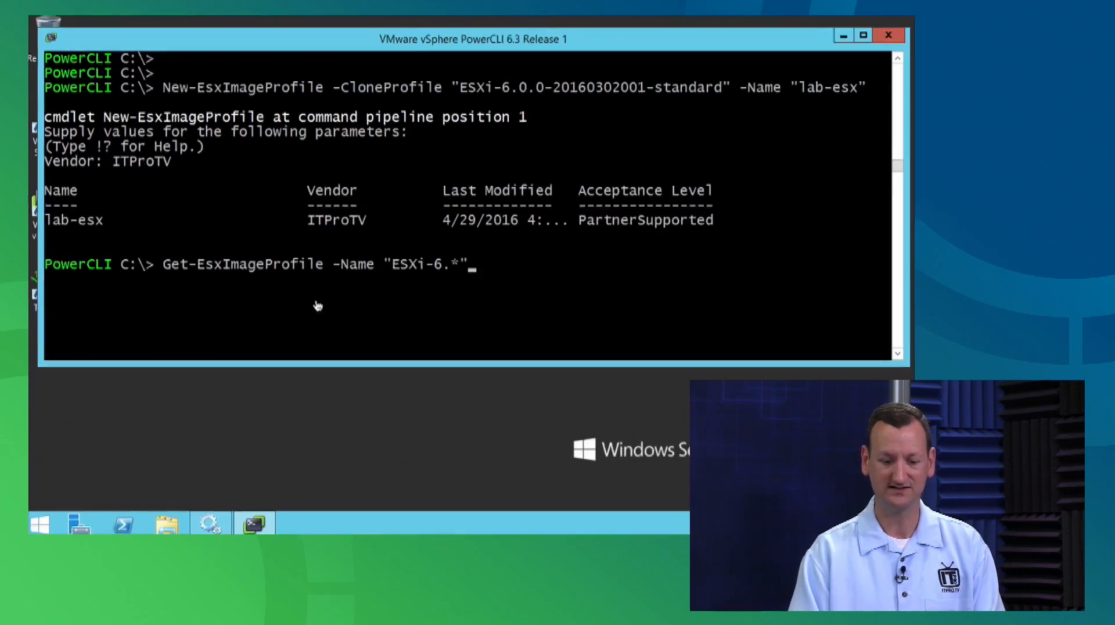
List the ESXi-6.* image profiles piped to Format-List and scroll through their full details.
{"action": "type", "text": "| Format-List"}
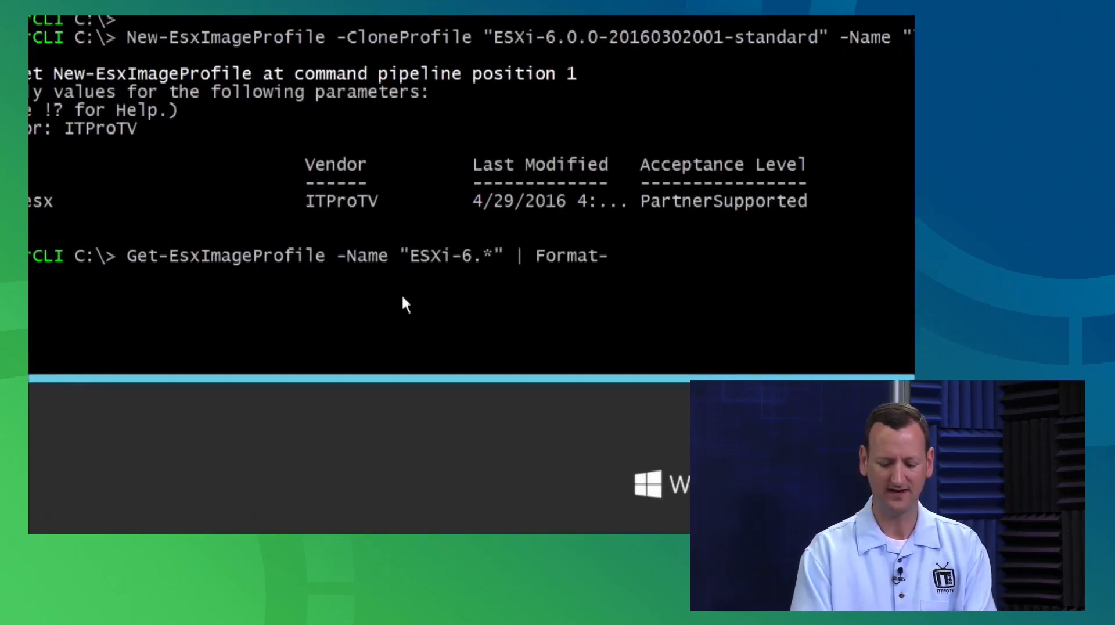
{"action": "key", "text": "BackSpace"}
{"action": "key", "text": "BackSpace"}
{"action": "key", "text": "BackSpace"}
{"action": "key", "text": "BackSpace"}
{"action": "key", "text": "BackSpace"}
{"action": "key", "text": "BackSpace"}
{"action": "key", "text": "BackSpace"}
{"action": "key", "text": "BackSpace"}
{"action": "key", "text": "BackSpace"}
{"action": "key", "text": "BackSpace"}
{"action": "key", "text": "BackSpace"}
{"action": "type", "text": "fl"}
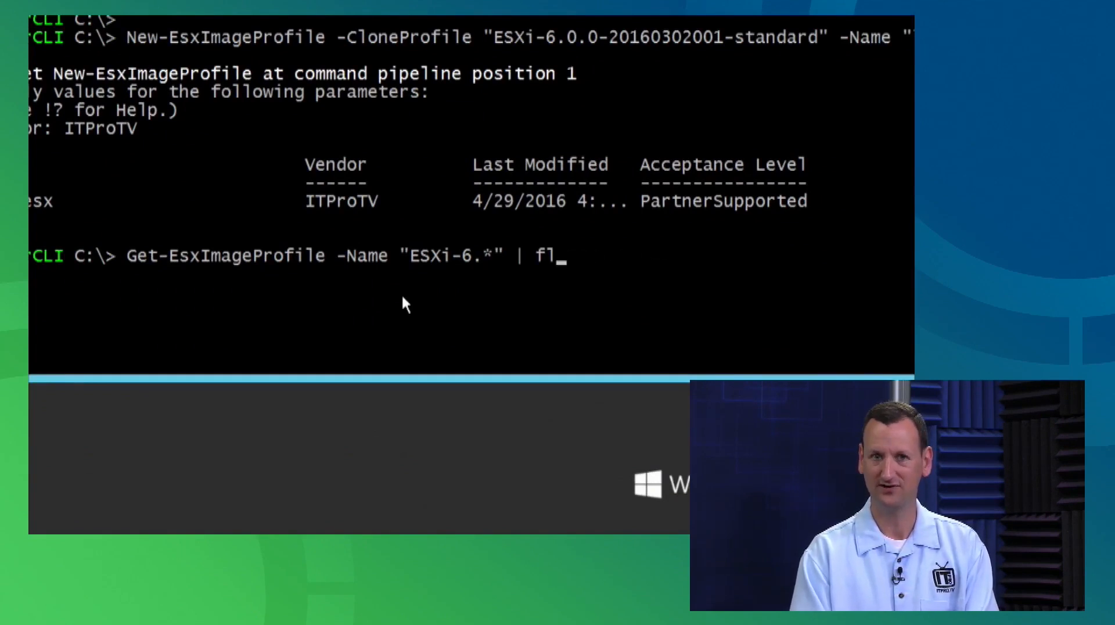
{"action": "key", "text": "BackSpace"}
{"action": "key", "text": "BackSpace"}
{"action": "type", "text": "Format-List"}
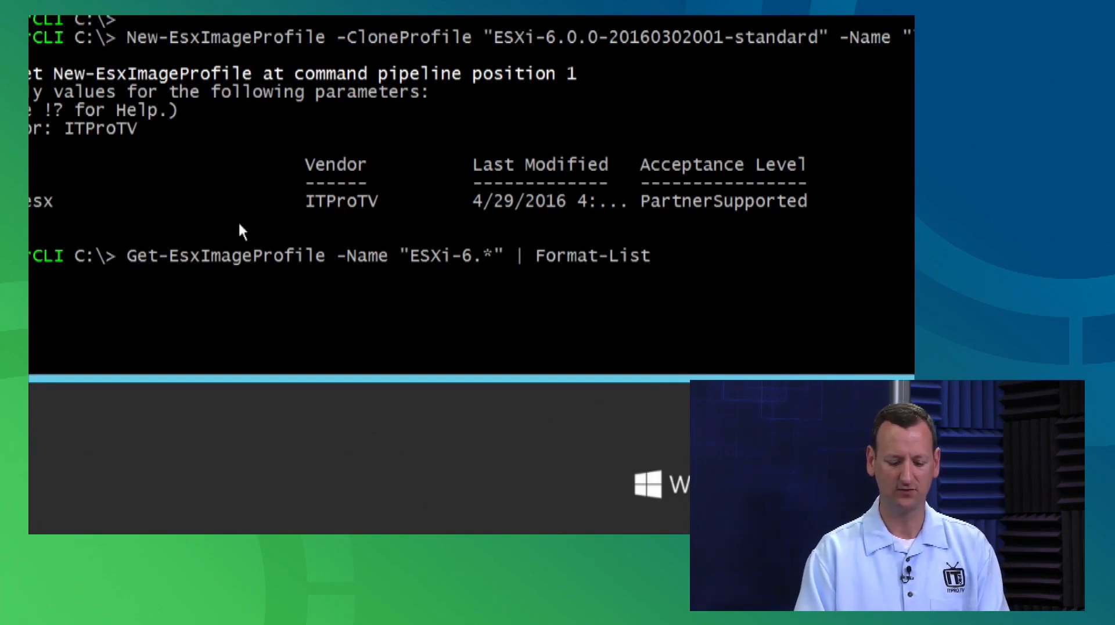
{"action": "key", "text": "Return"}
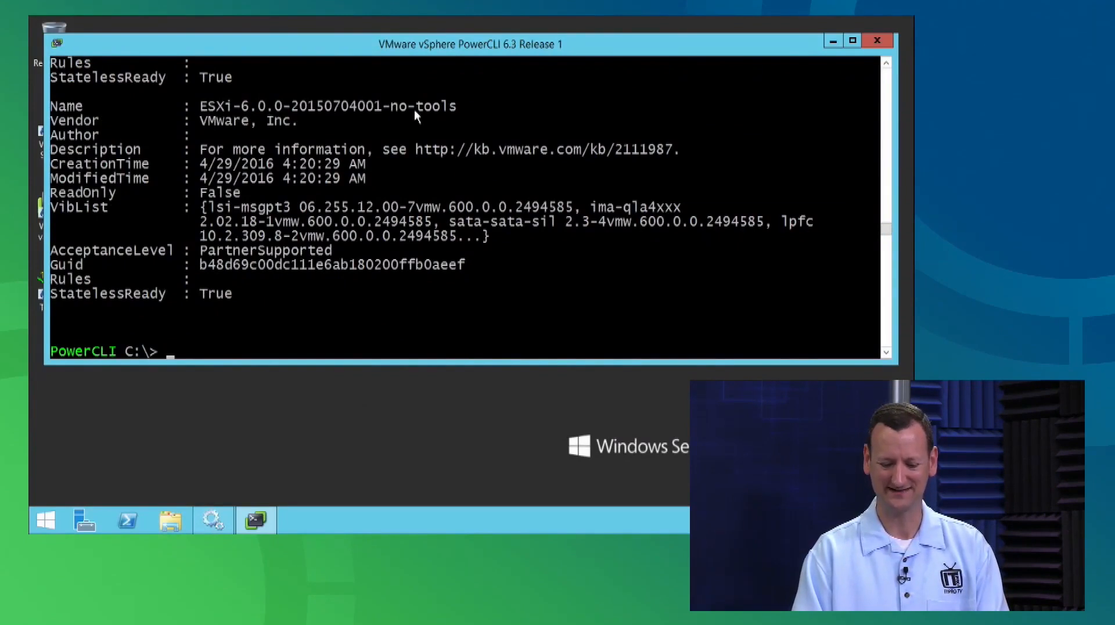
{"action": "scroll", "coordinate": [413, 109], "scroll_direction": "up", "scroll_amount": 5}
{"action": "scroll", "coordinate": [414, 114], "scroll_direction": "up", "scroll_amount": 10}
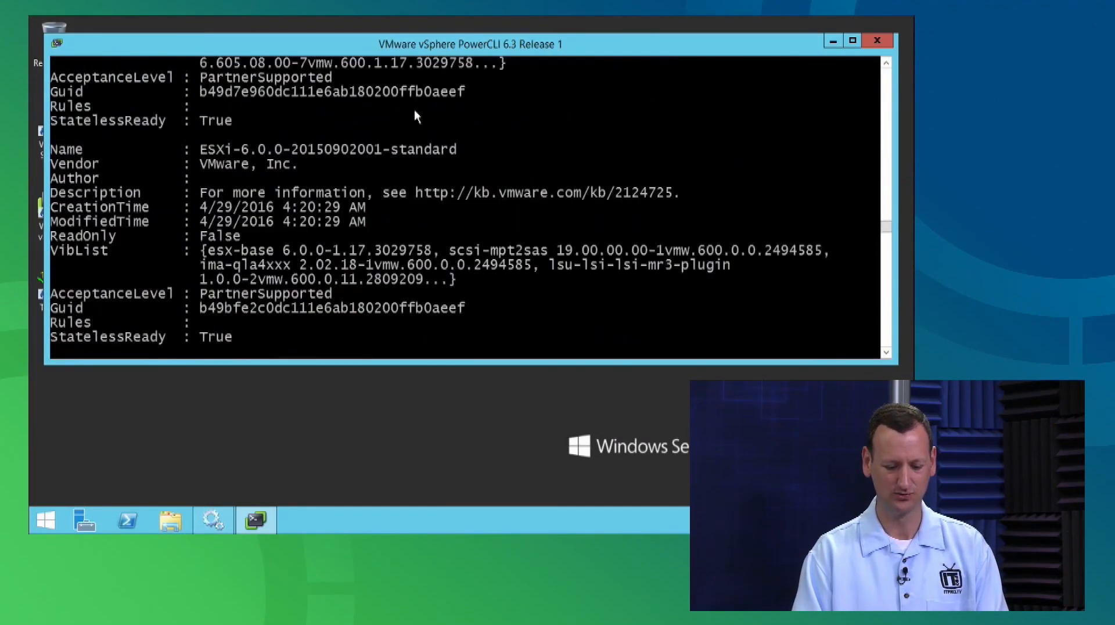
{"action": "scroll", "coordinate": [414, 114], "scroll_direction": "up", "scroll_amount": 12}
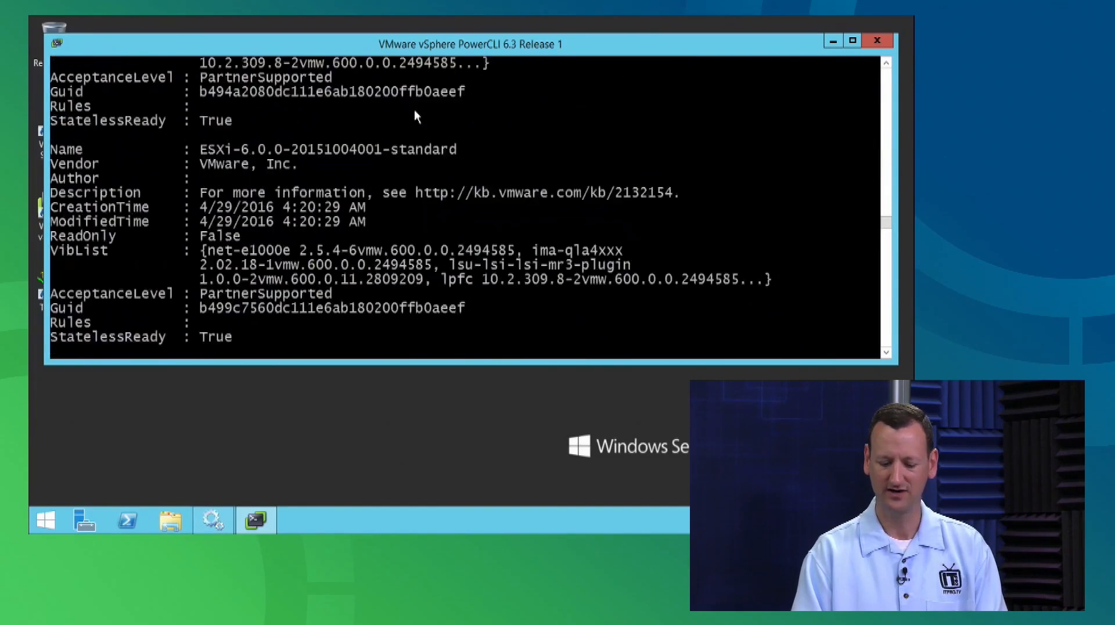
{"action": "scroll", "coordinate": [414, 108], "scroll_direction": "up", "scroll_amount": 9}
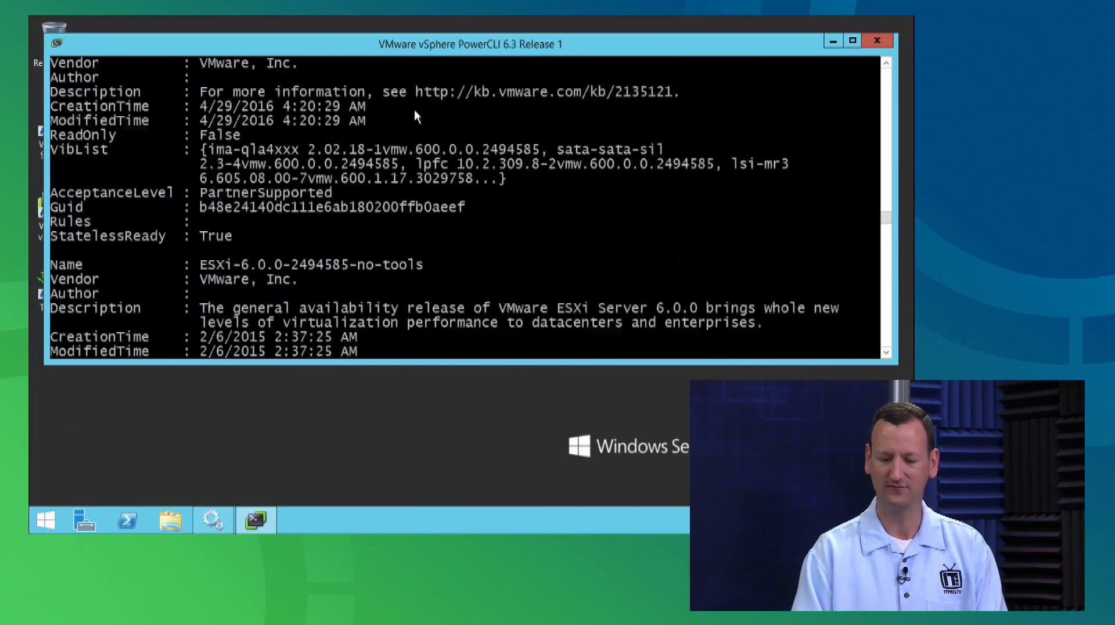
{"action": "scroll", "coordinate": [414, 109], "scroll_direction": "up", "scroll_amount": 6}
Clear the console with cls and enter Add-EsxSoftwarePackage at the prompt using Tab completion.
{"action": "type", "text": "cls"}
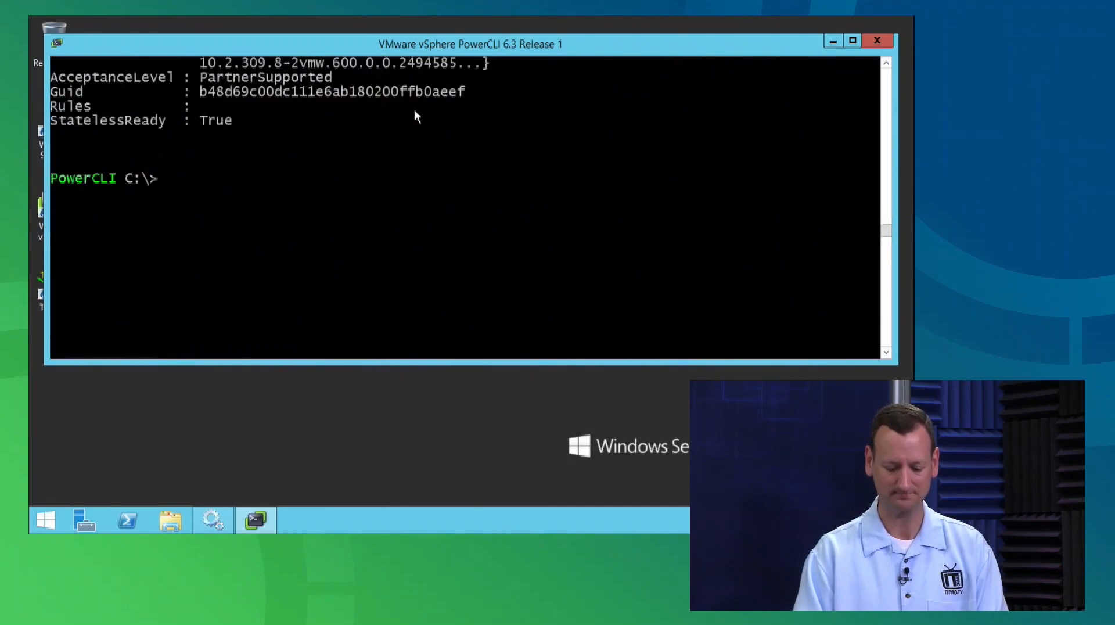
{"action": "key", "text": "Return"}
{"action": "key", "text": "Return"}
{"action": "key", "text": "Return"}
{"action": "key", "text": "Return"}
{"action": "key", "text": "Return"}
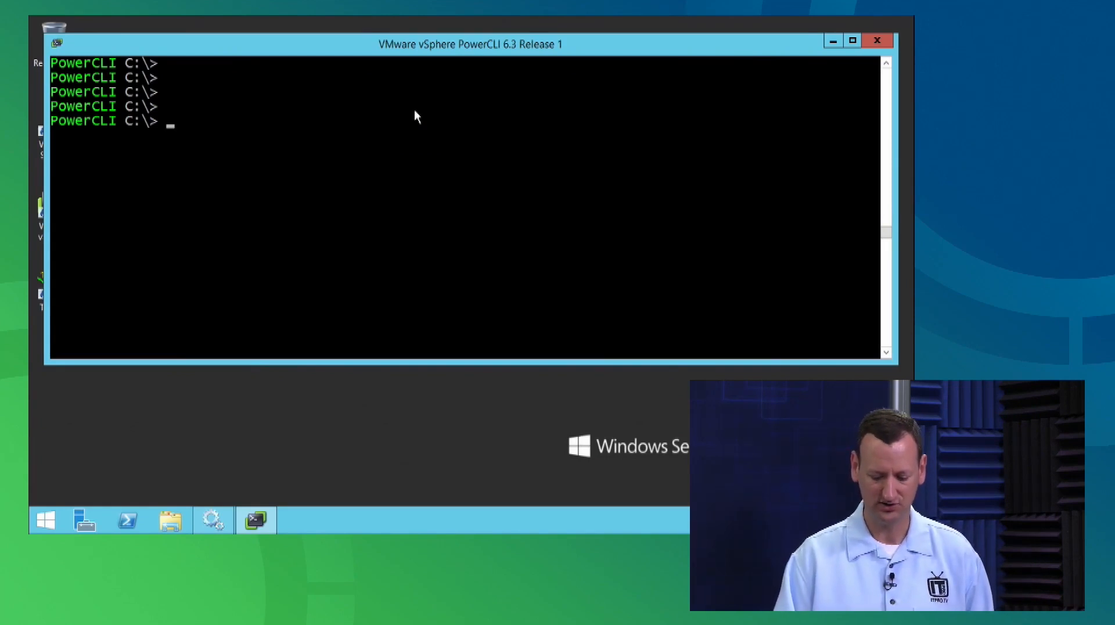
{"action": "type", "text": "Add-Es"}
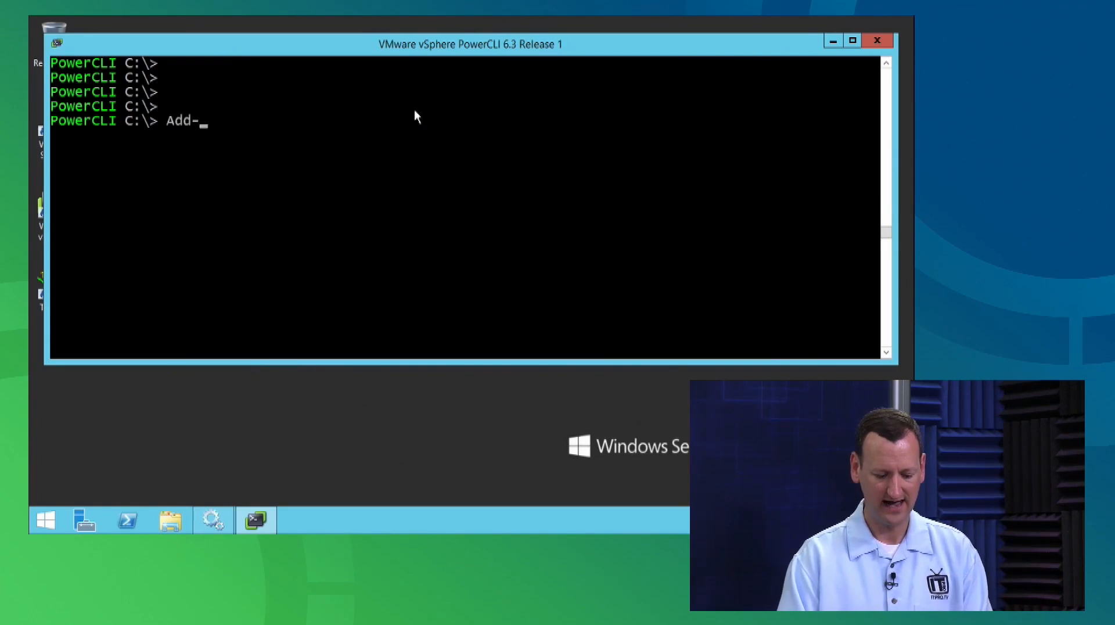
{"action": "key", "text": "Tab"}
{"action": "key", "text": "Tab"}
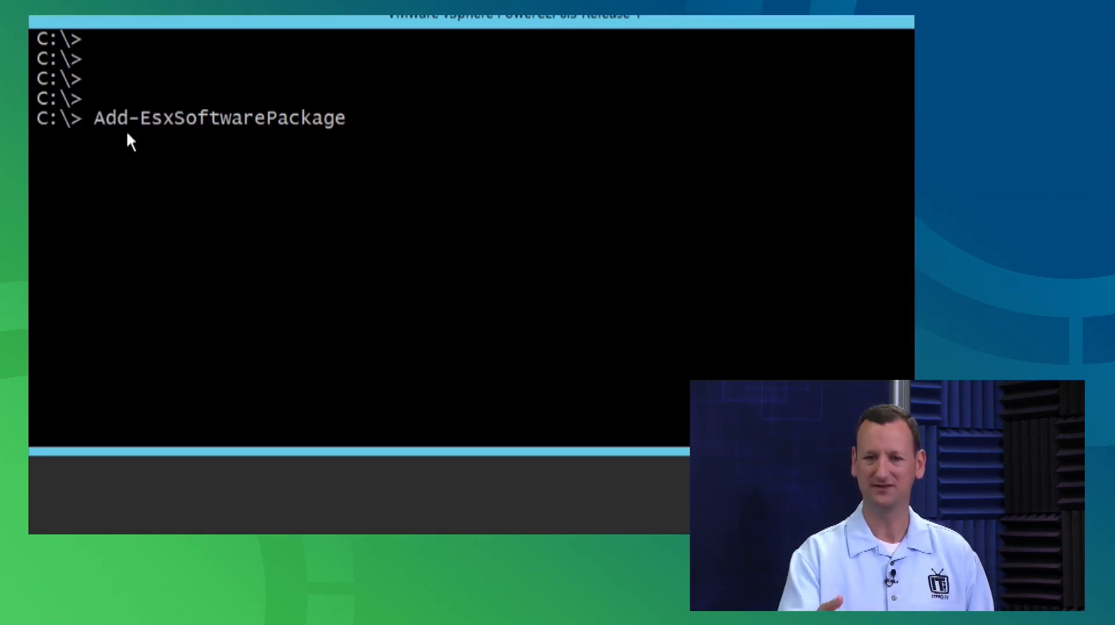
{"action": "key", "text": "Left"}
{"action": "key", "text": "Left"}
{"action": "key", "text": "Left"}
{"action": "key", "text": "Left"}
{"action": "key", "text": "Left"}
{"action": "key", "text": "Left"}
{"action": "key", "text": "Left"}
{"action": "key", "text": "Left"}
{"action": "key", "text": "Left"}
{"action": "key", "text": "Left"}
{"action": "key", "text": "Left"}
{"action": "key", "text": "Left"}
{"action": "key", "text": "Left"}
{"action": "key", "text": "Left"}
{"action": "key", "text": "Left"}
{"action": "key", "text": "Left"}
{"action": "key", "text": "Left"}
{"action": "key", "text": "Left"}
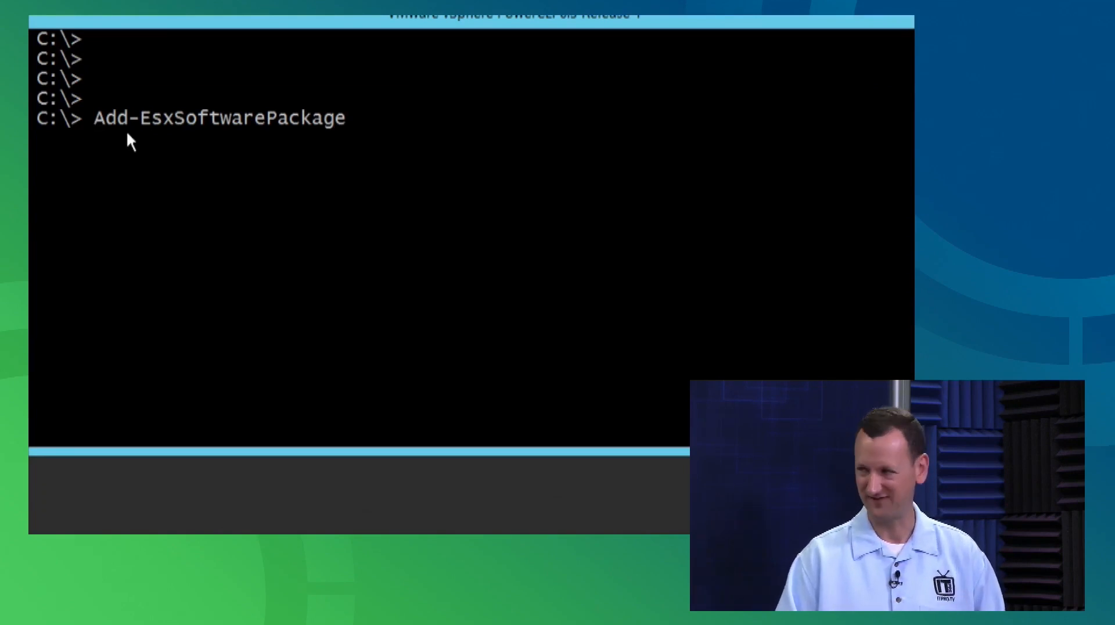
Run Get-Help Add-EsxSoftwarePackage -examples.
{"action": "type", "text": "Get-Help"}
{"action": "key", "text": "Right"}
{"action": "key", "text": "Right"}
{"action": "key", "text": "Right"}
{"action": "key", "text": "Right"}
{"action": "key", "text": "Right"}
{"action": "key", "text": "Right"}
{"action": "key", "text": "Right"}
{"action": "key", "text": "Right"}
{"action": "key", "text": "Right"}
{"action": "key", "text": "Right"}
{"action": "key", "text": "Right"}
{"action": "key", "text": "Right"}
{"action": "key", "text": "Right"}
{"action": "key", "text": "Right"}
{"action": "key", "text": "Right"}
{"action": "key", "text": "Right"}
{"action": "key", "text": "Right"}
{"action": "key", "text": "Right"}
{"action": "key", "text": "Right"}
{"action": "key", "text": "Right"}
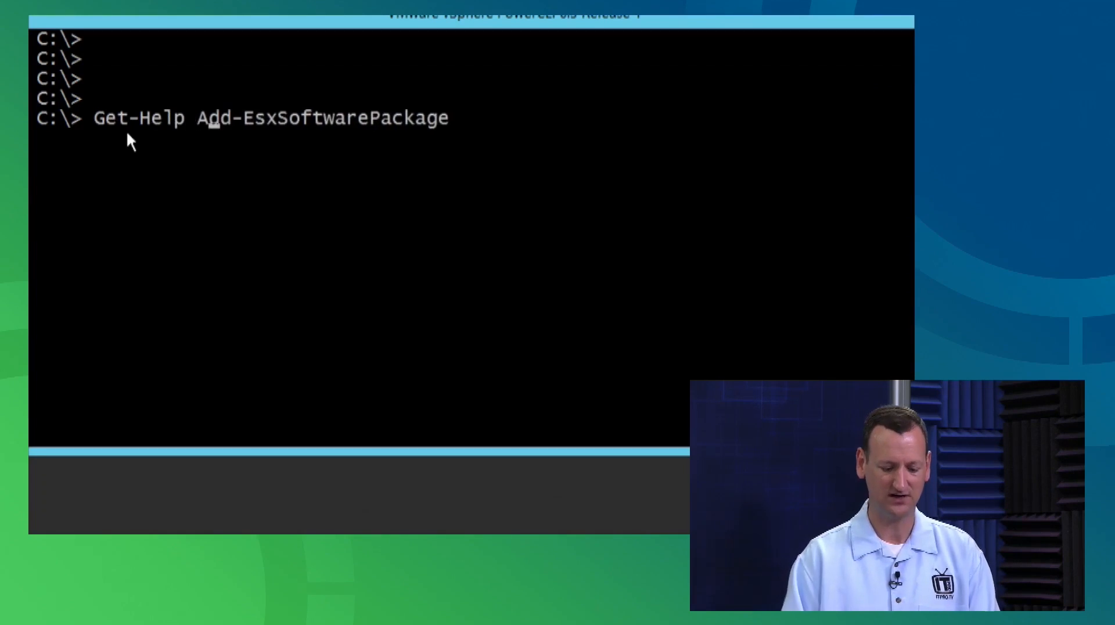
{"action": "type", "text": "-6"}
{"action": "key", "text": "BackSpace"}
{"action": "key", "text": "BackSpace"}
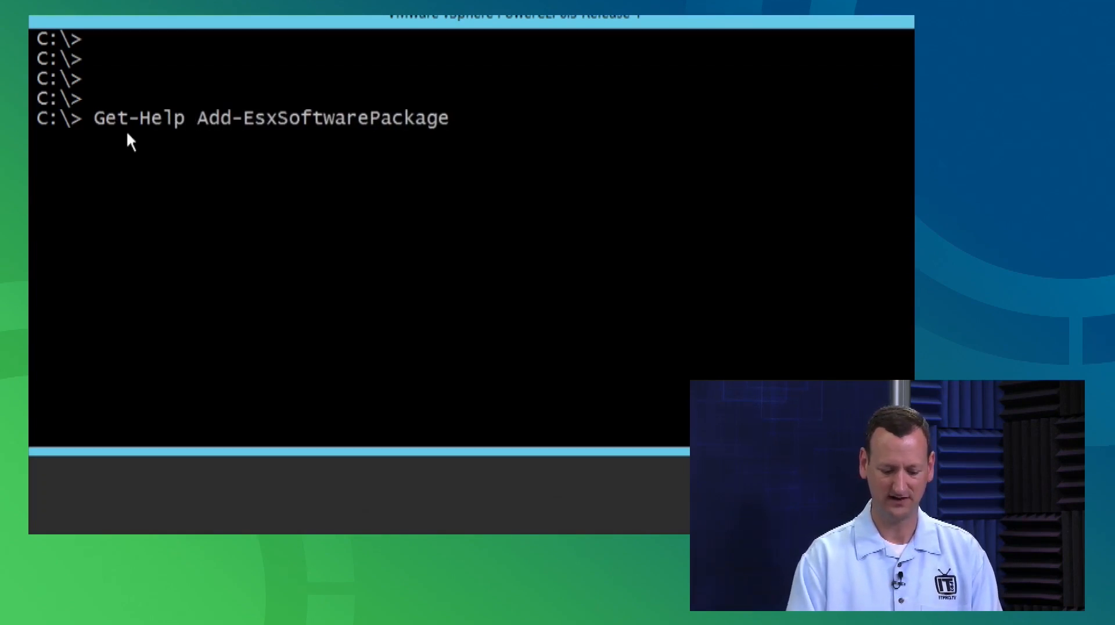
{"action": "type", "text": "-ex"}
{"action": "key", "text": "super"}
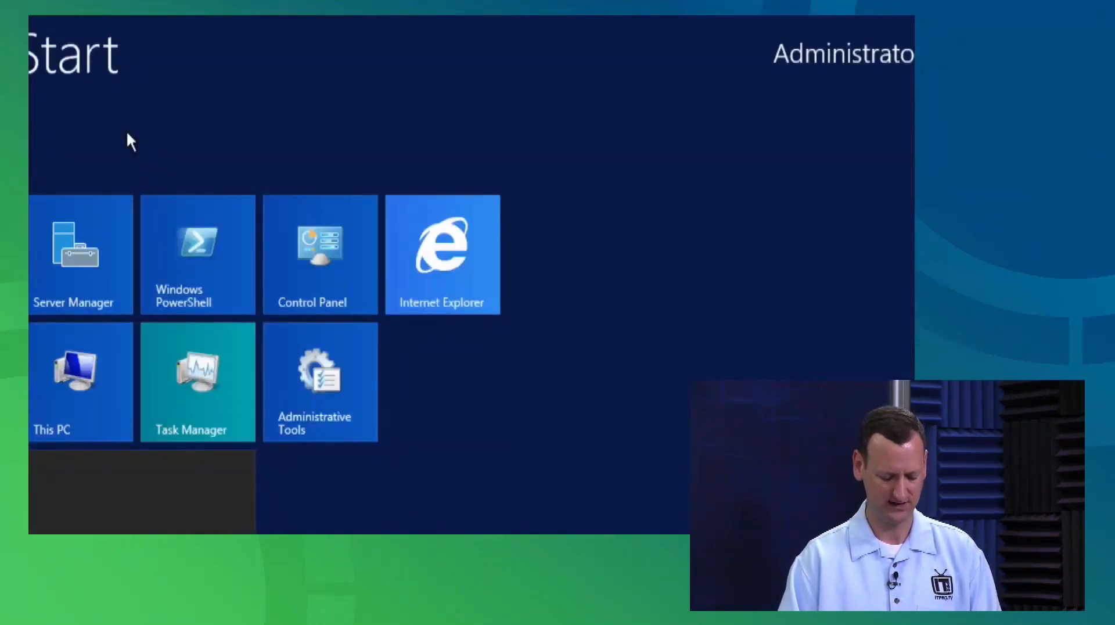
{"action": "key", "text": "super"}
{"action": "type", "text": "amples"}
{"action": "key", "text": "Return"}
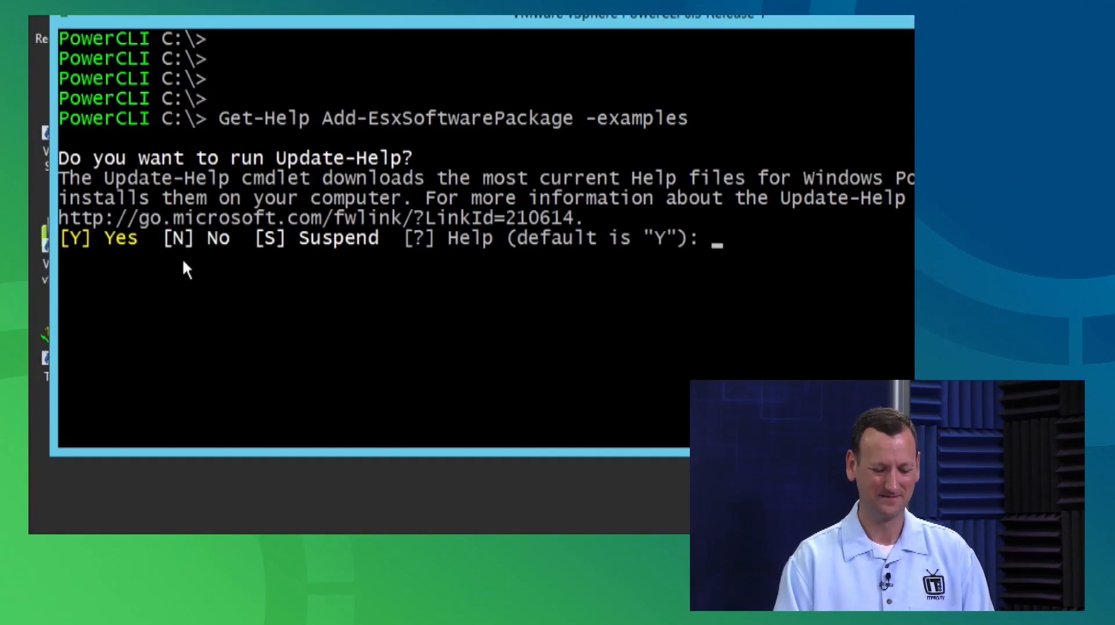
Decline the Update-Help prompt with N and move the console window down to view the examples.
{"action": "type", "text": "n"}
{"action": "key", "text": "Return"}
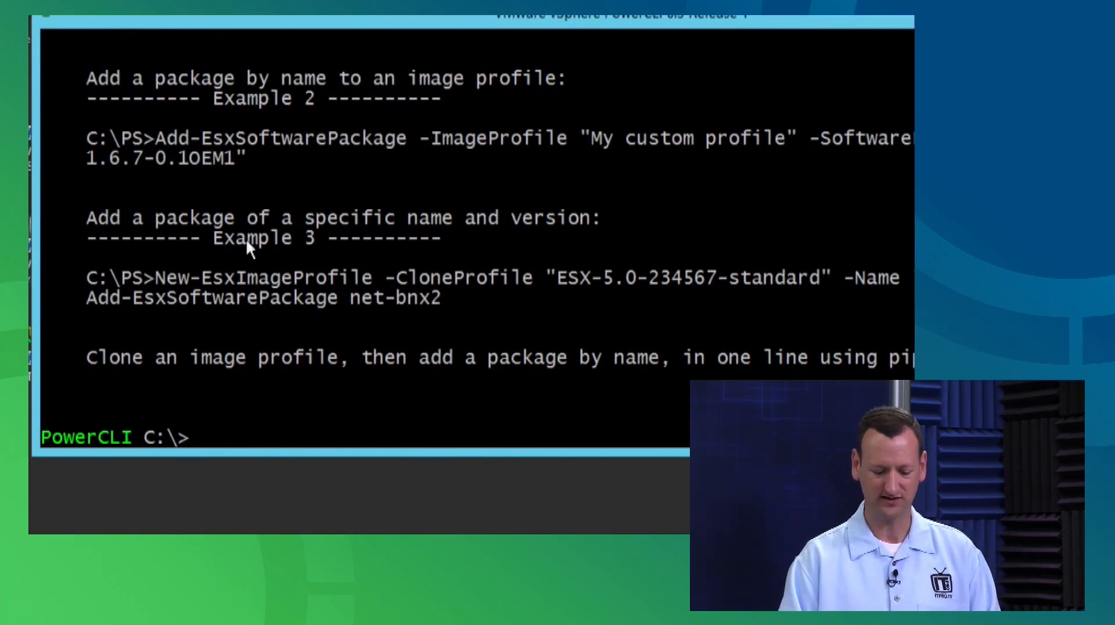
{"action": "left_click_drag", "start_coordinate": [342, 20], "coordinate": [346, 62]}
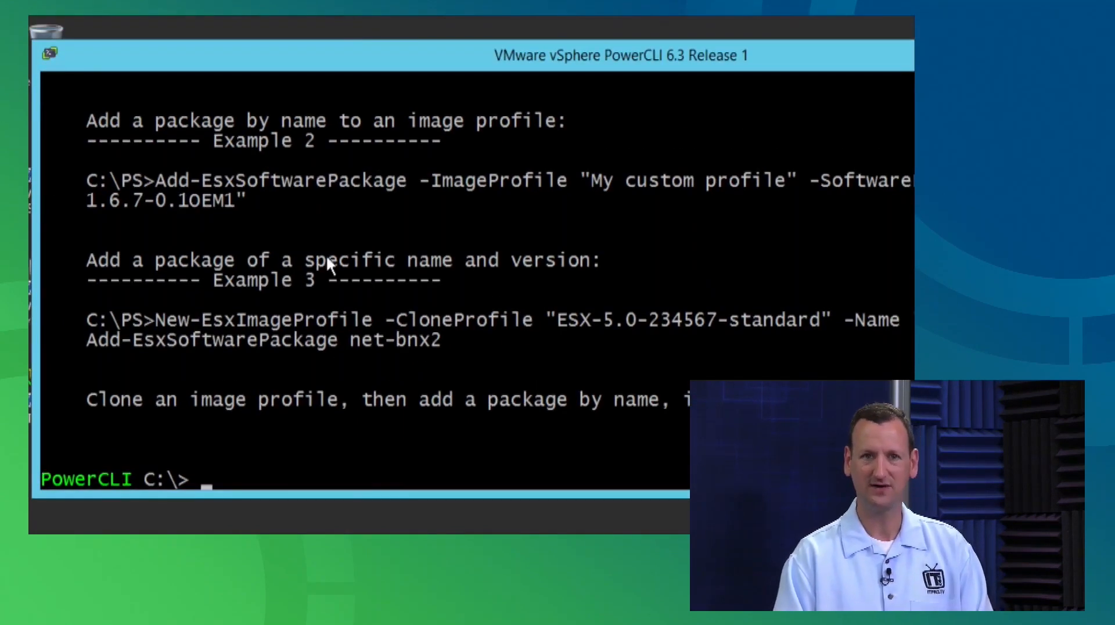
{"action": "key", "text": "Return"}
{"action": "key", "text": "Return"}
{"action": "key", "text": "Return"}
{"action": "key", "text": "Return"}
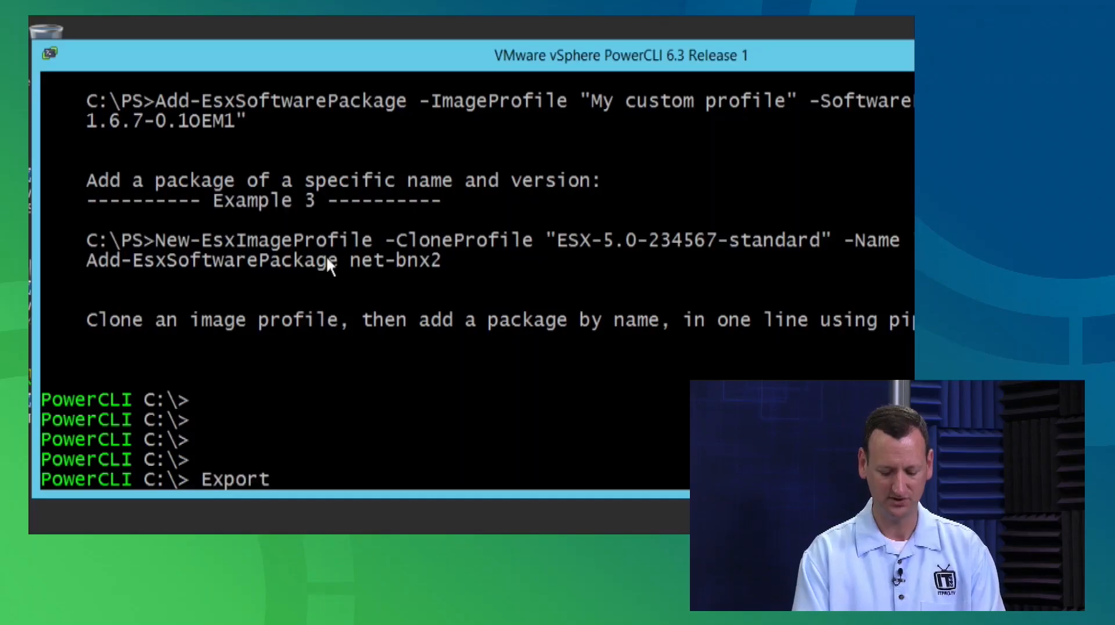
Type Export-EsxImageProfile -ImageProfile "lab-esx" -ExportToIso -FilePath C: at the prompt.
{"action": "type", "text": "-EsxI"}
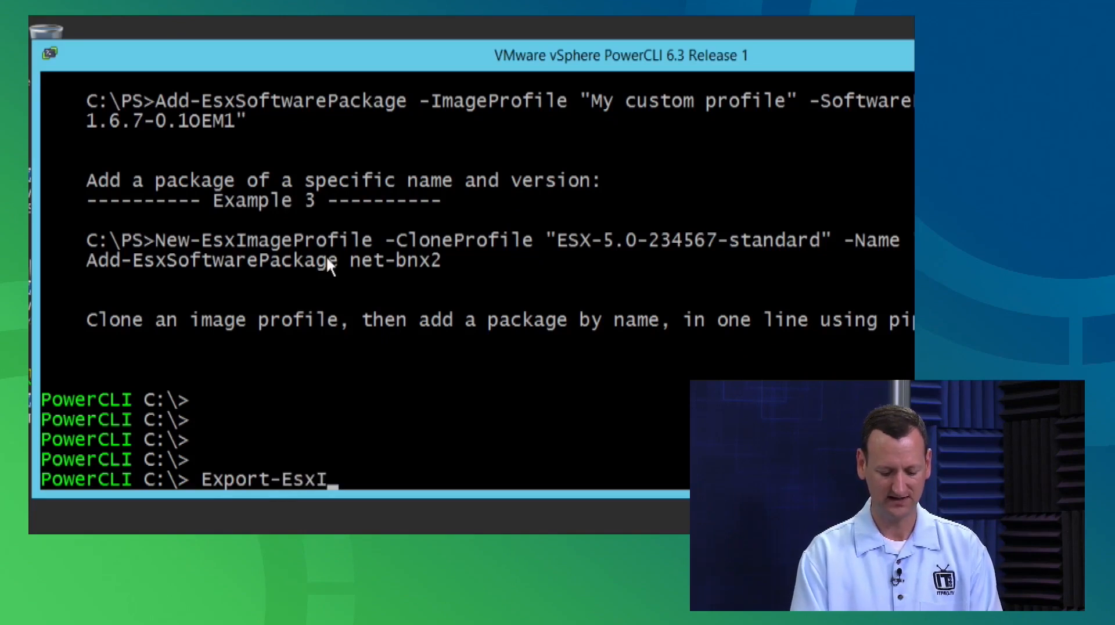
{"action": "key", "text": "Tab"}
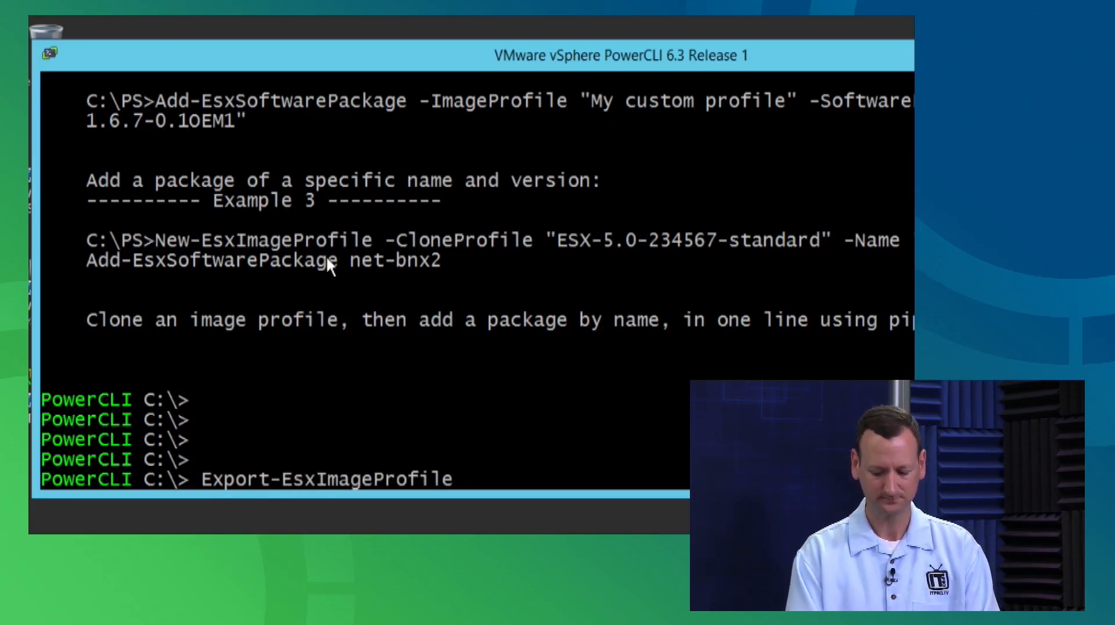
{"action": "type", "text": "-Im"}
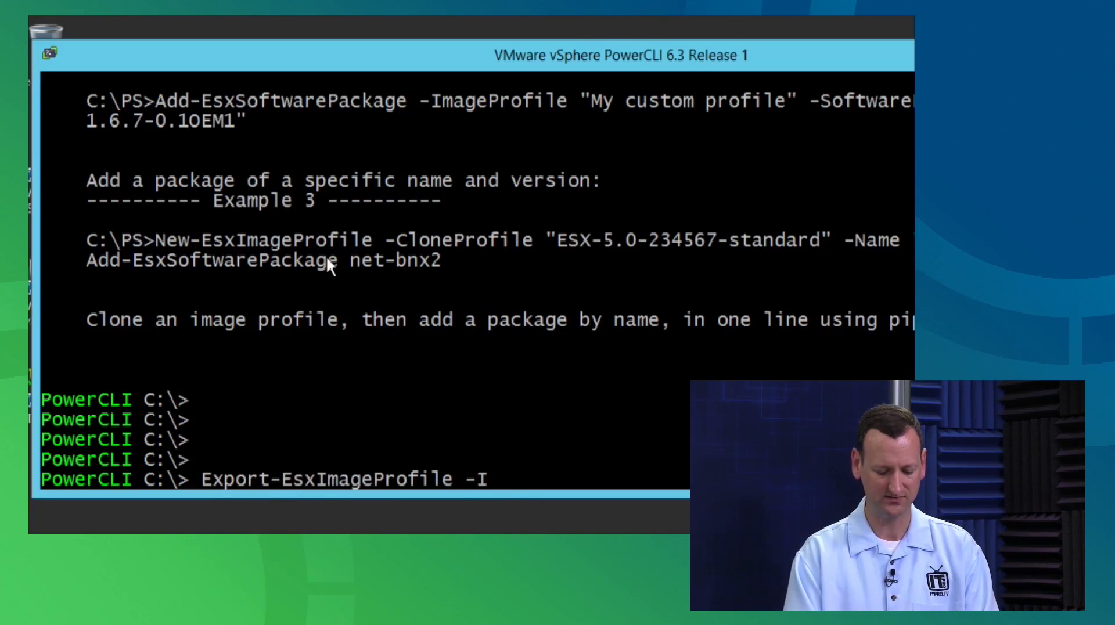
{"action": "key", "text": "Tab"}
{"action": "type", "text": "\"lab-e"}
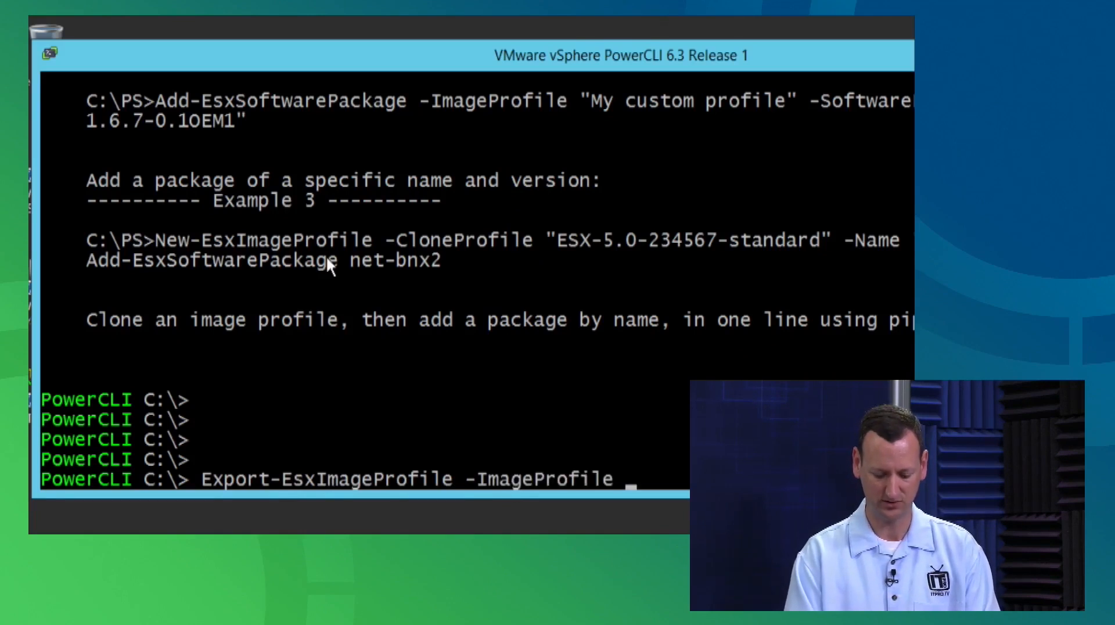
{"action": "type", "text": "sx\""}
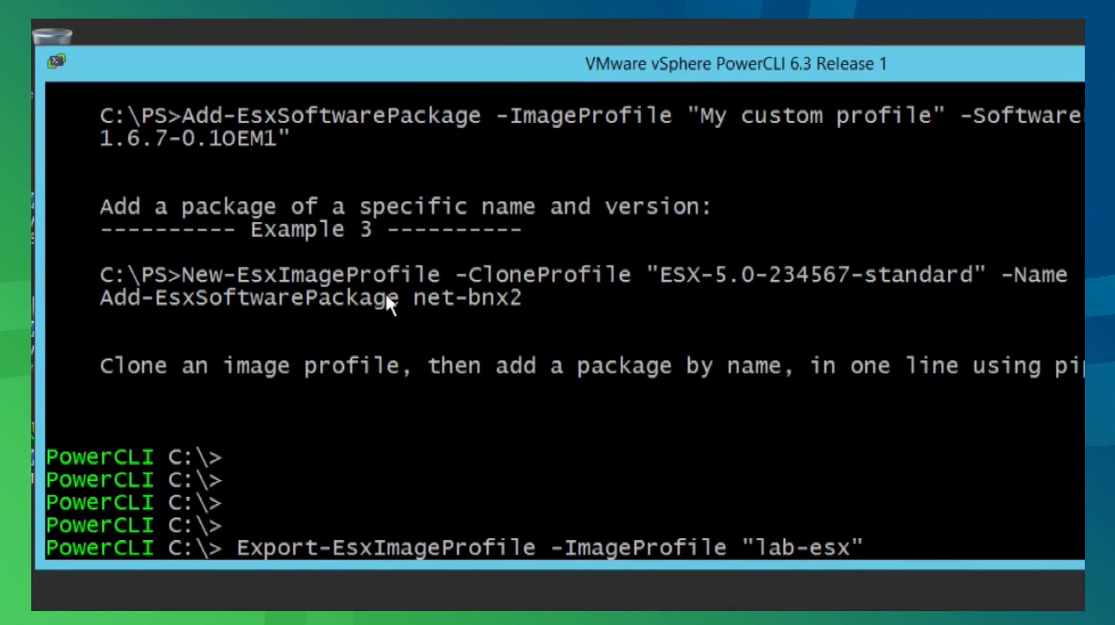
{"action": "type", "text": " -ExportToIso"}
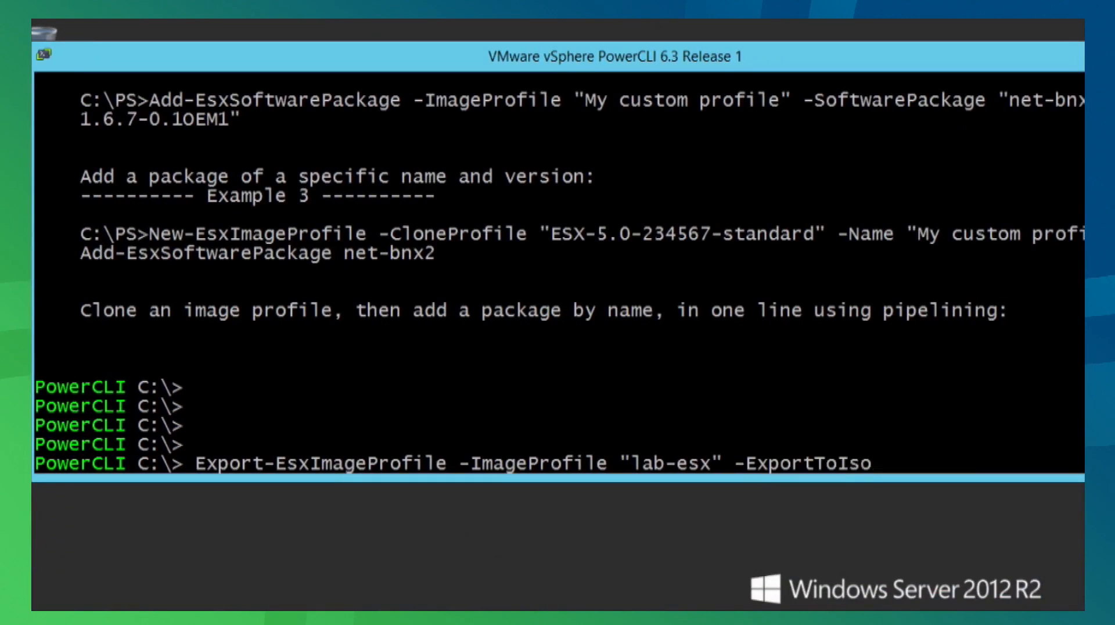
{"action": "type", "text": " -FilePath C: nn"}
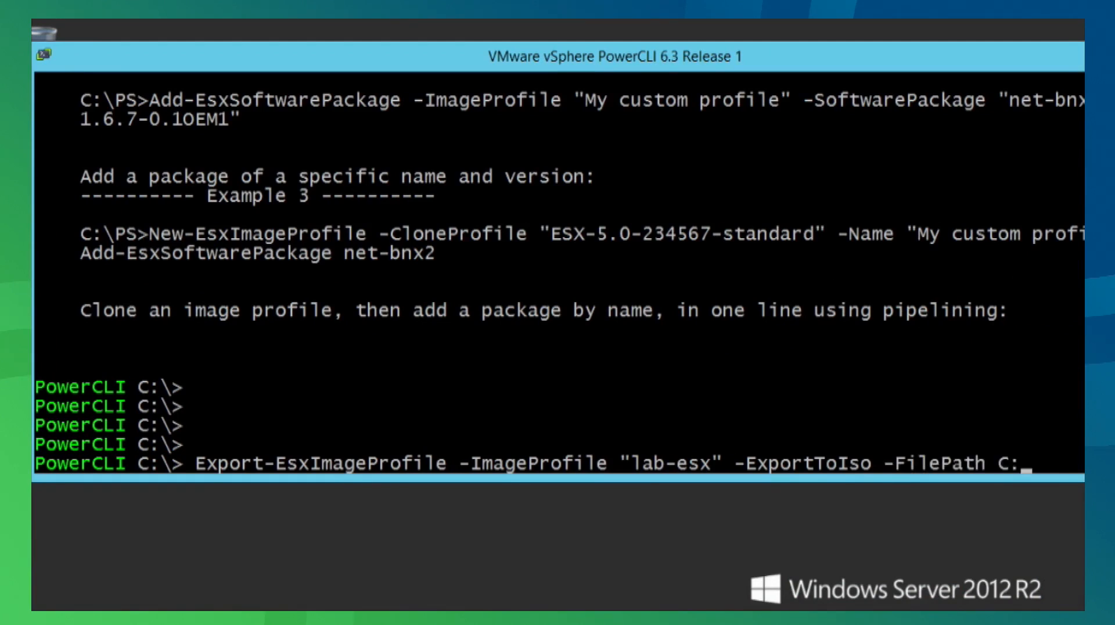
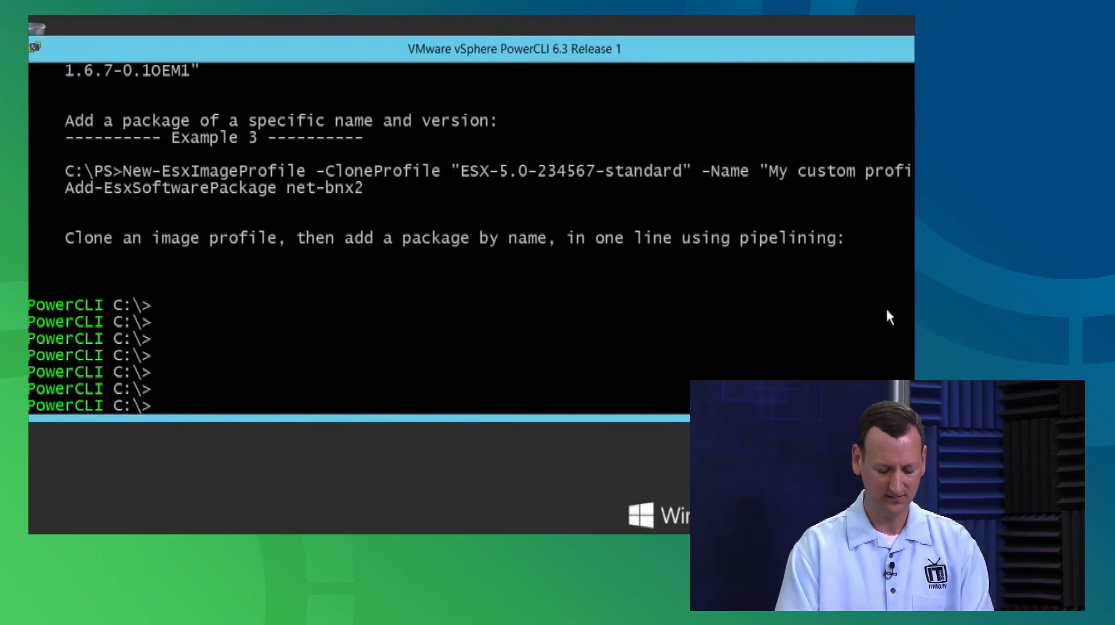
Enter New-DeployRule -Name "itprotv-lab" -Item "lab-esx" at the PowerCLI prompt without running it.
{"action": "type", "text": "New-Deploy"}
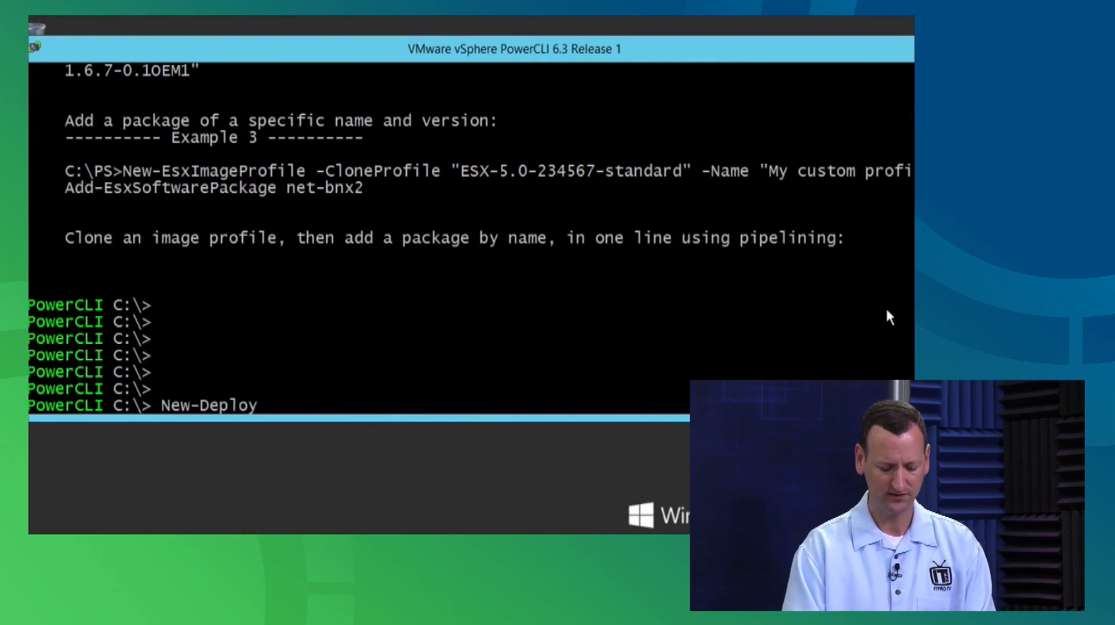
{"action": "type", "text": "Rule -Name "}
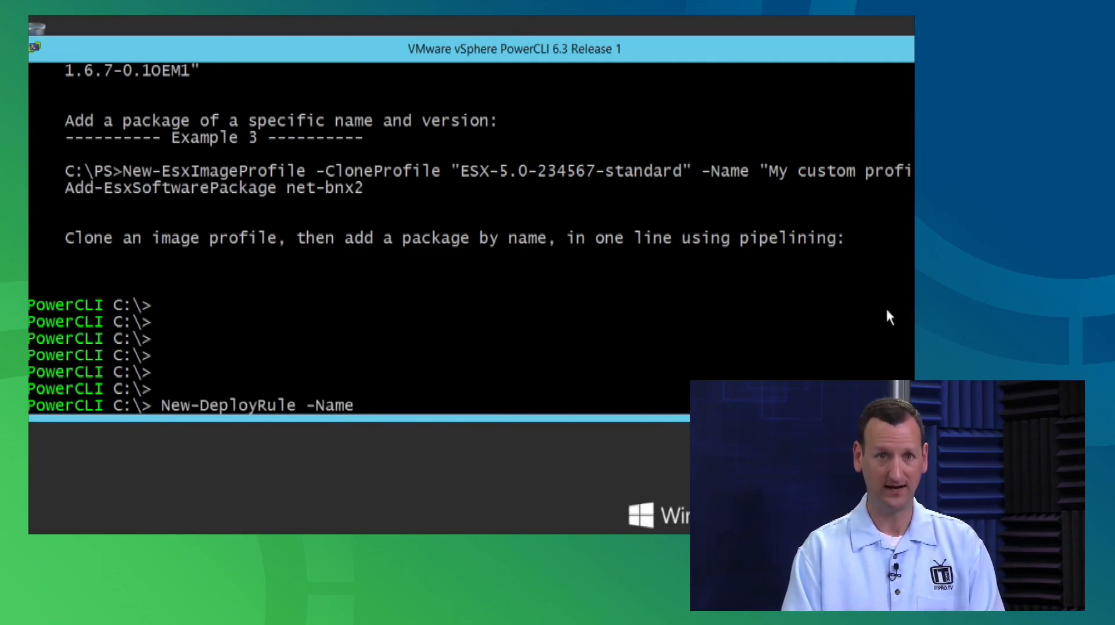
{"action": "type", "text": "\""}
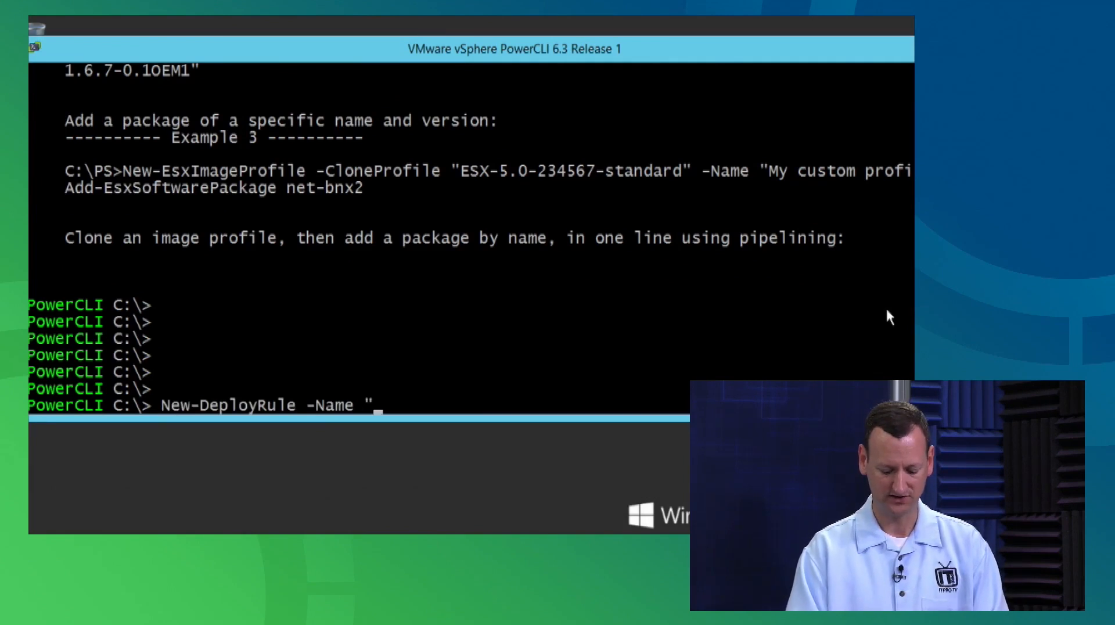
{"action": "type", "text": "itprotv-lab"}
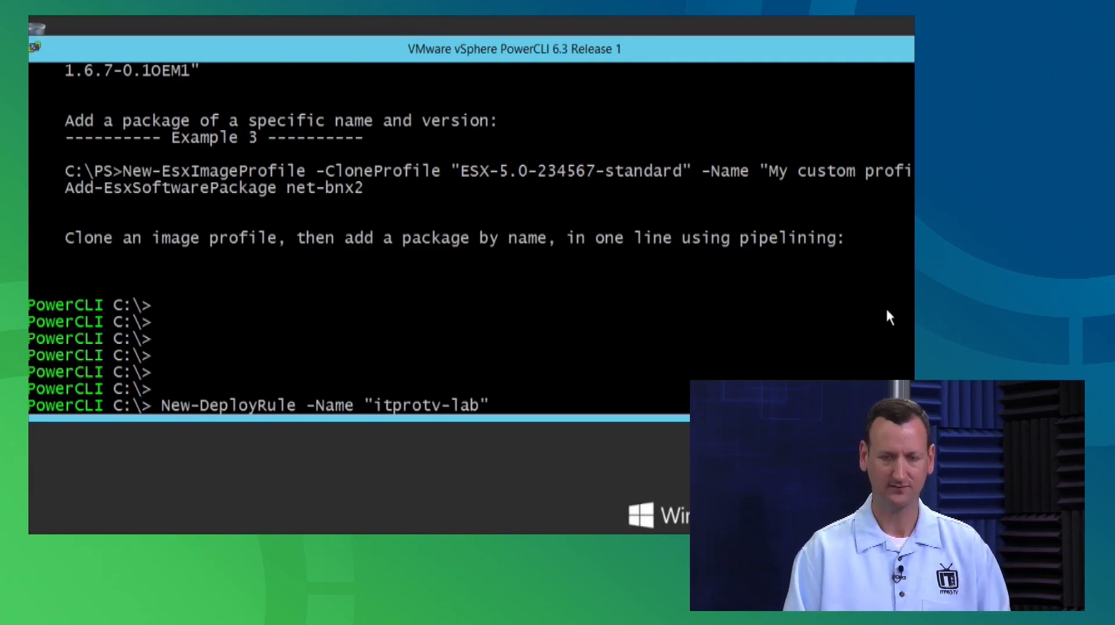
{"action": "type", "text": "\" "}
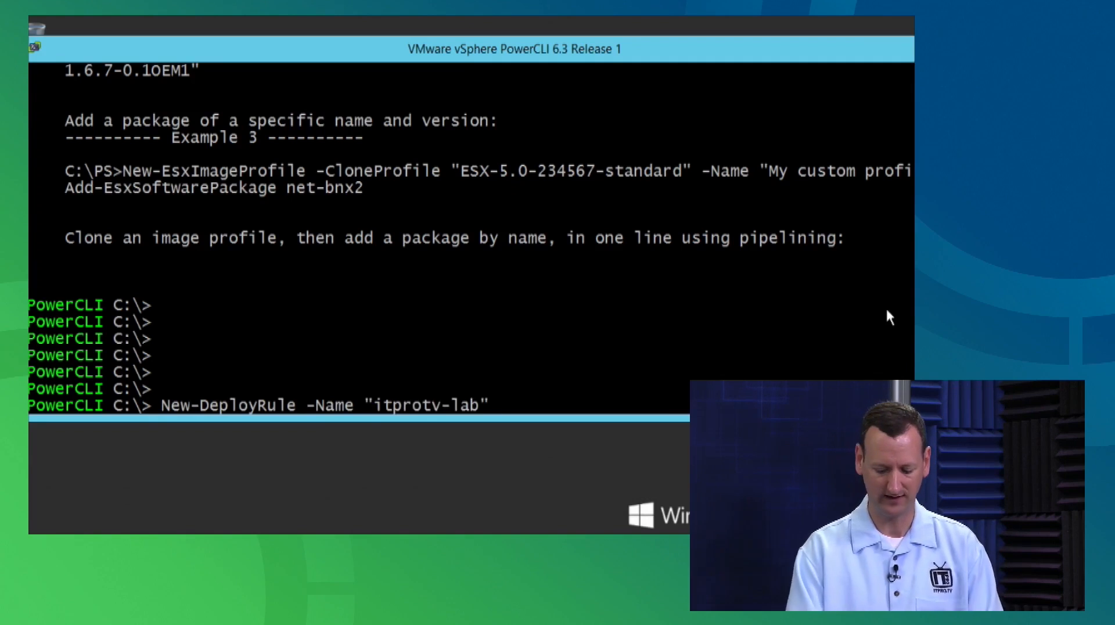
{"action": "type", "text": "-Item \"lab-esx"}
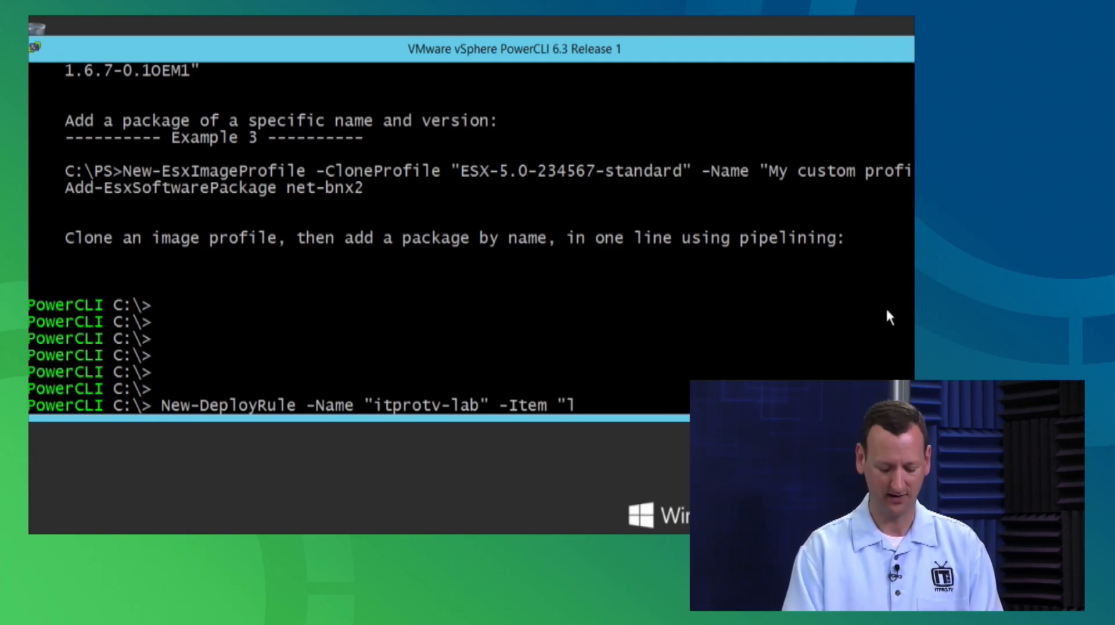
{"action": "type", "text": "\""}
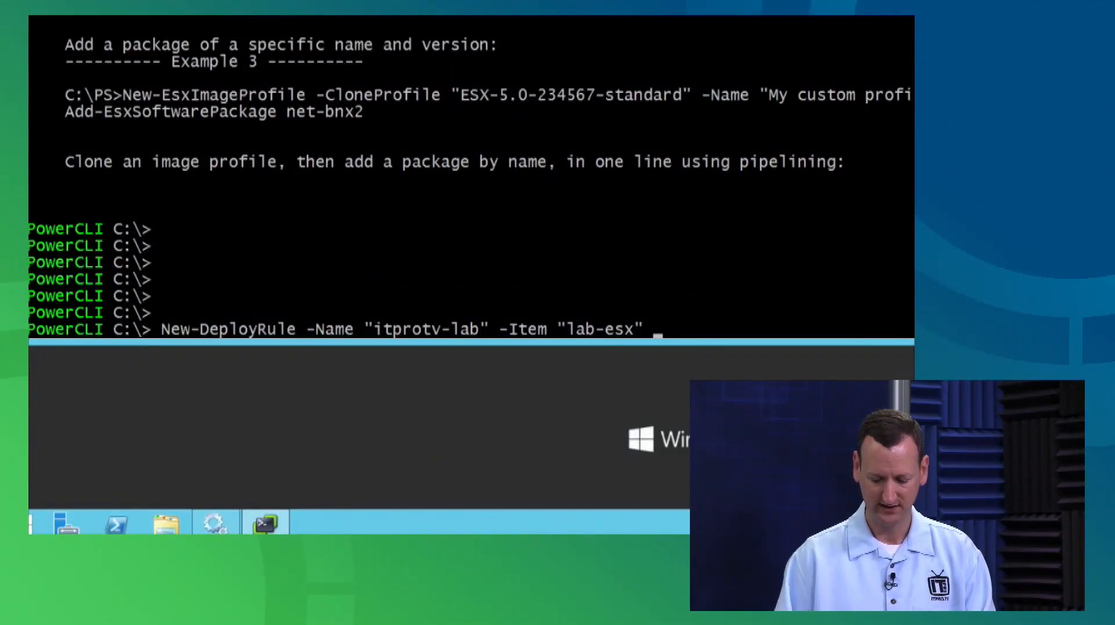
Append -Pattern "ipv4=192.168.0.0-192.168.0.254" to the New-DeployRule command, correcting typos along the way.
{"action": "type", "text": "-Pattern "}
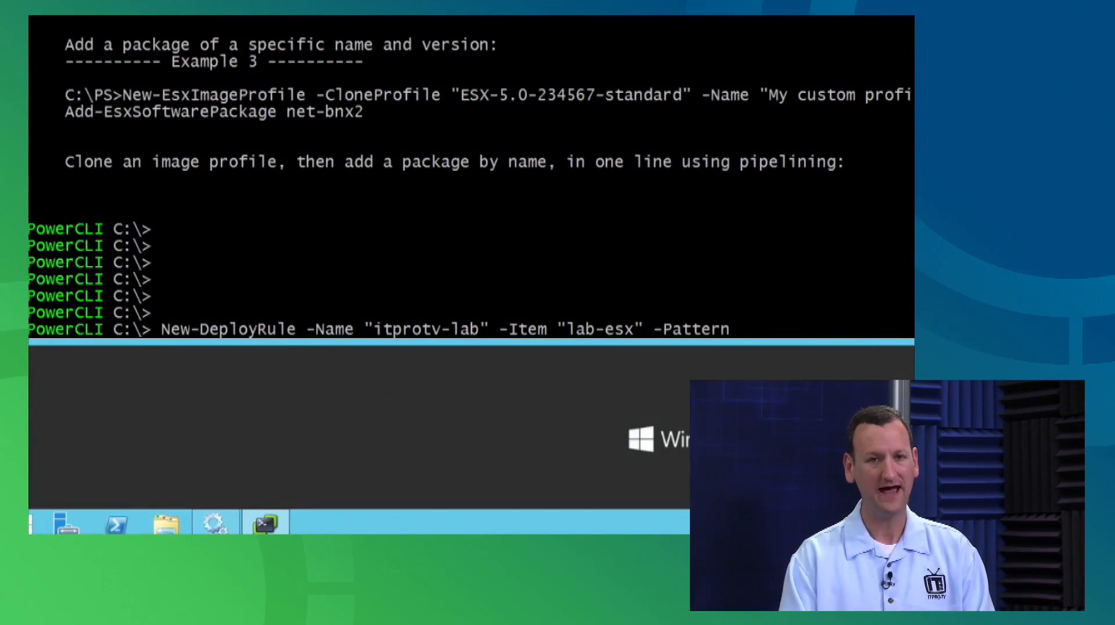
{"action": "type", "text": "'"}
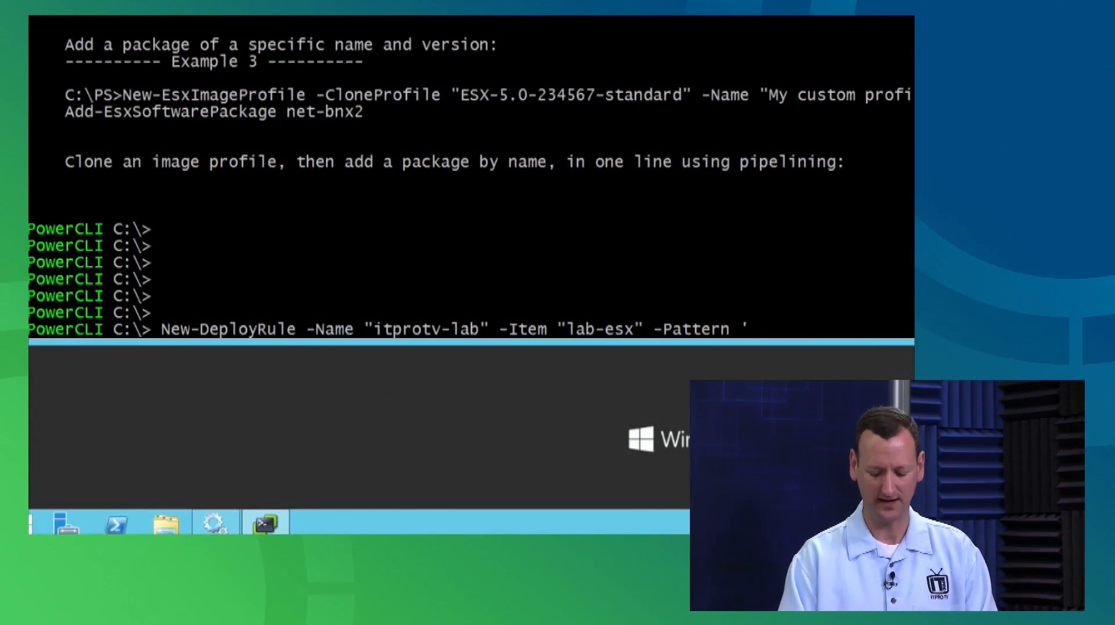
{"action": "key", "text": "BackSpace"}
{"action": "type", "text": "\""}
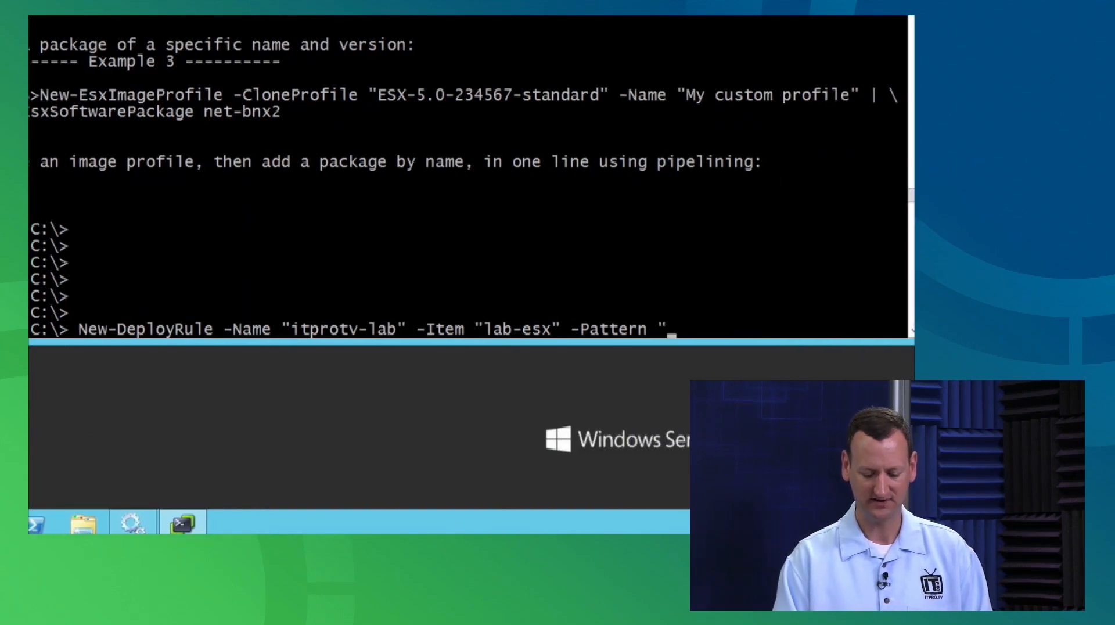
{"action": "type", "text": "ipv4="}
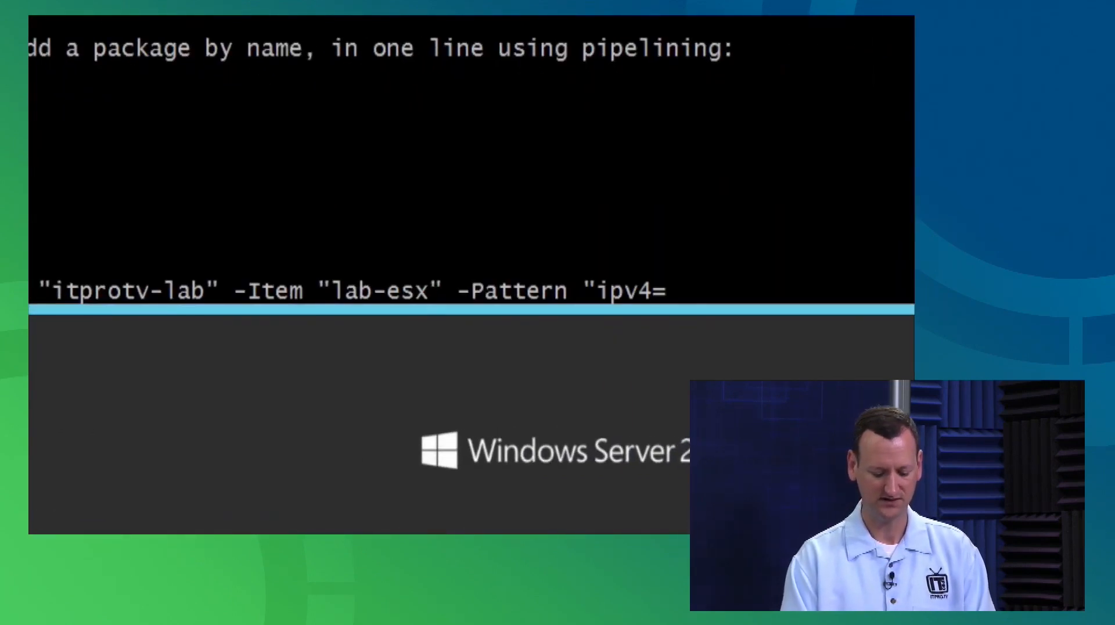
{"action": "type", "text": "192.17"}
{"action": "key", "text": "BackSpace"}
{"action": "type", "text": "68.0.0"}
{"action": "key", "text": "BackSpace"}
{"action": "key", "text": "BackSpace"}
{"action": "type", "text": "-"}
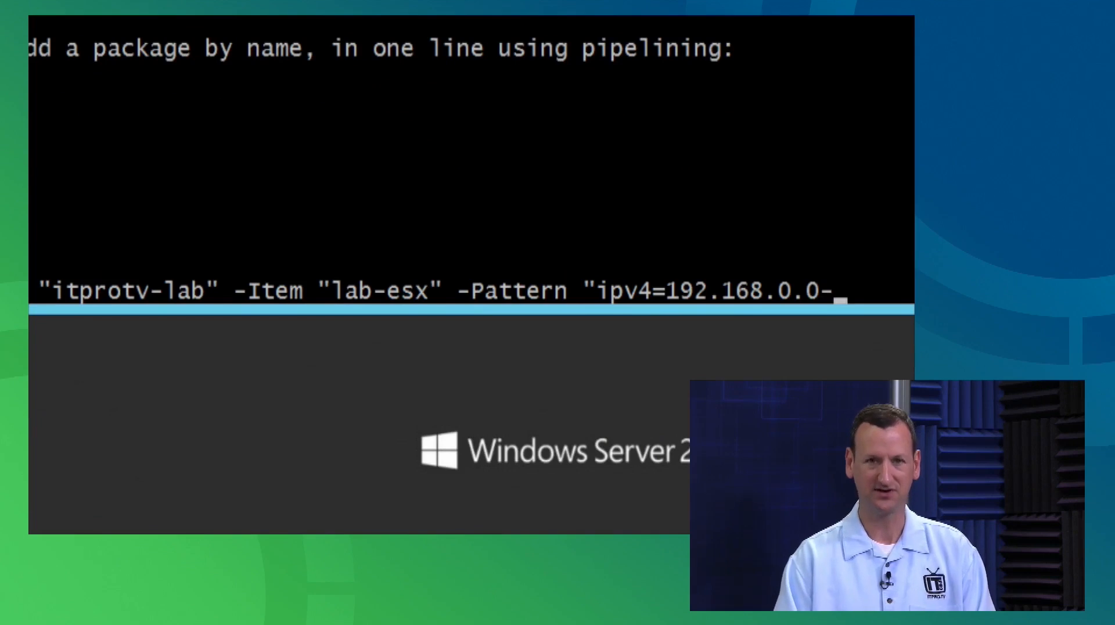
{"action": "type", "text": "192.16"}
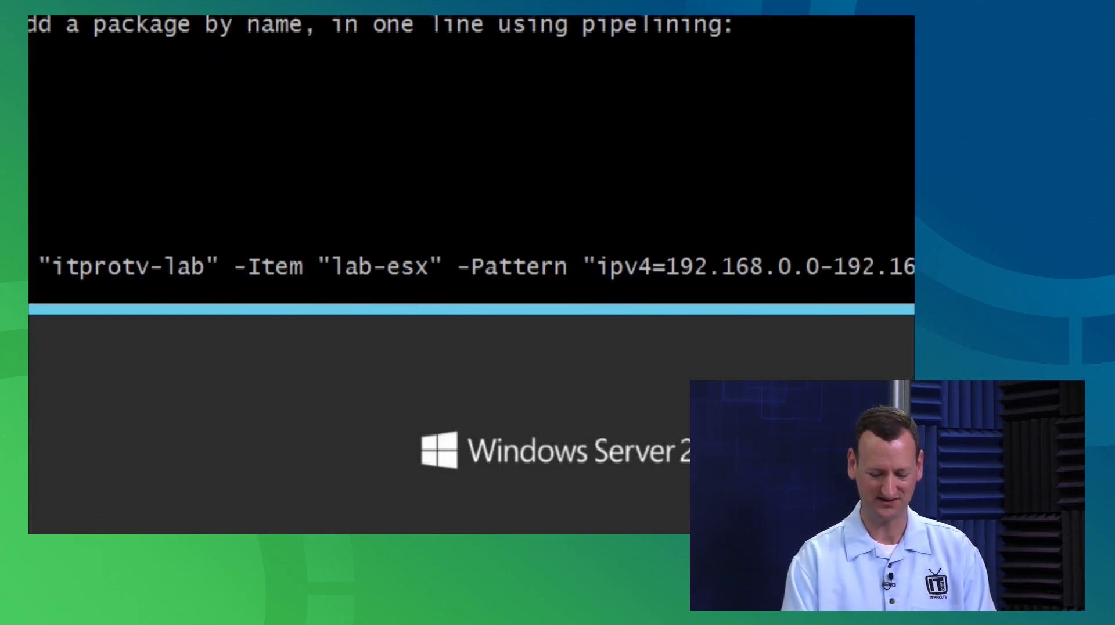
{"action": "type", "text": "8.0."}
{"action": "type", "text": "254"}
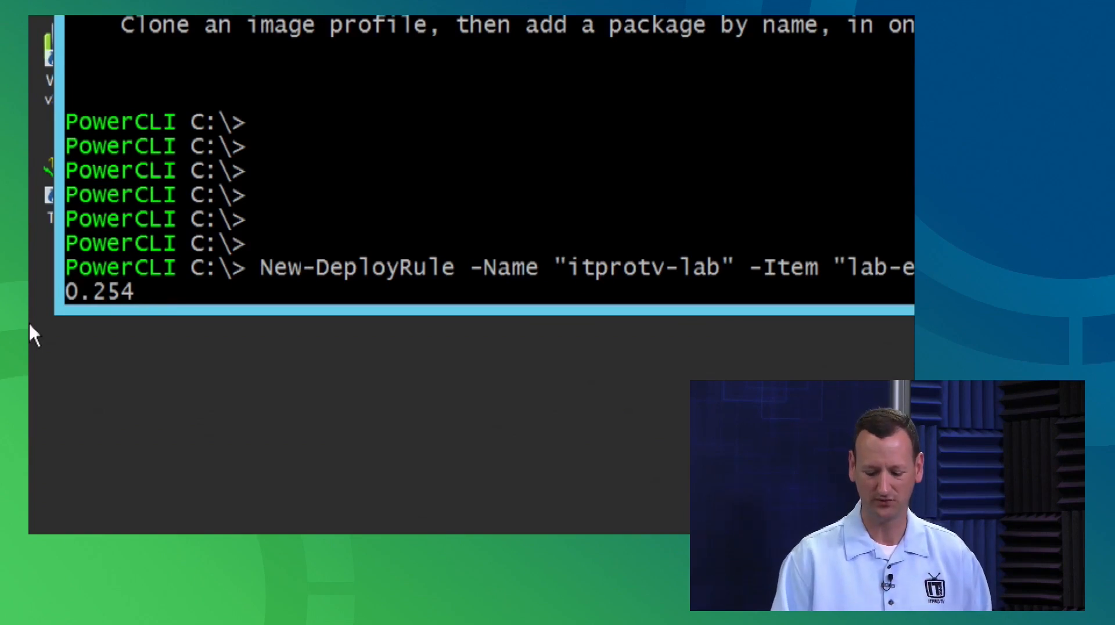
{"action": "type", "text": "\""}
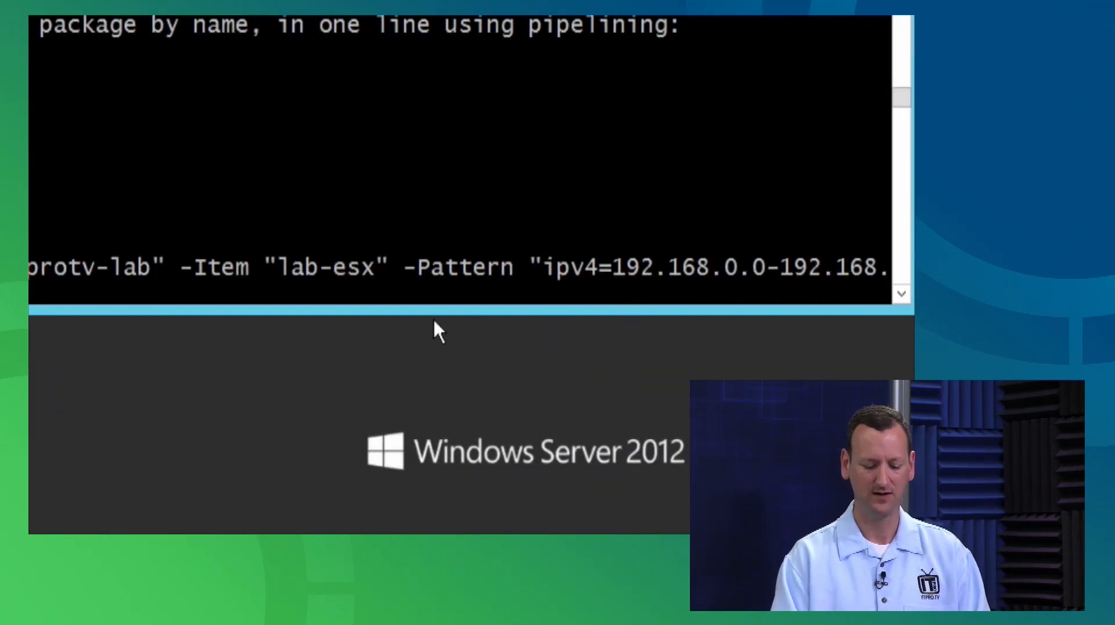
Run the New-DeployRule command and wait for its packages to upload to AutoDeploy.
{"action": "key", "text": "Return"}
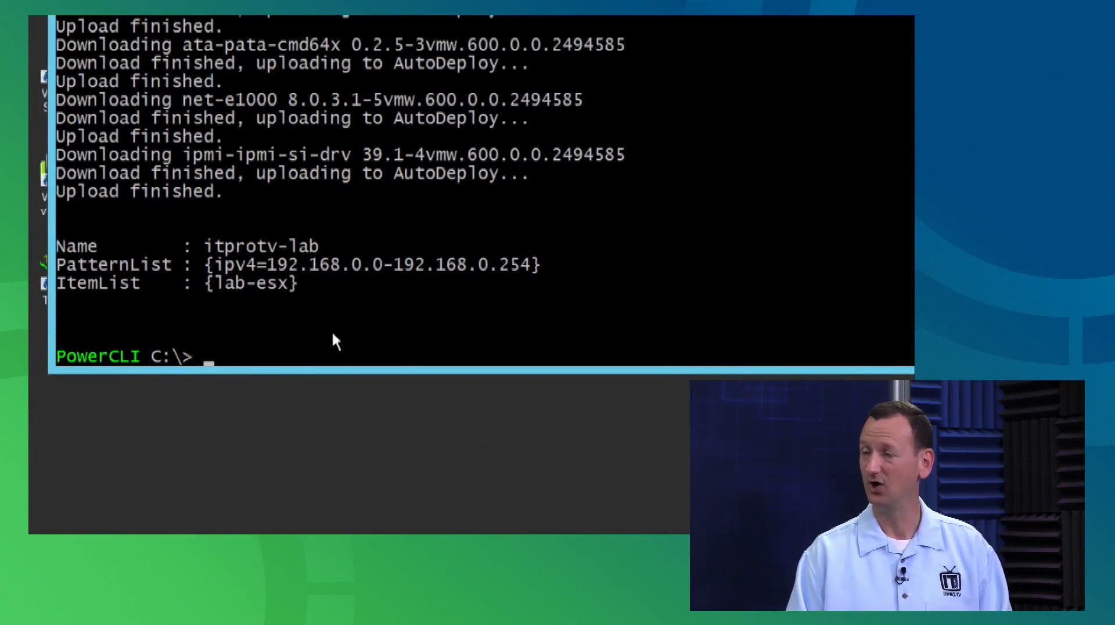
Clear the prompt and type Add-DeployRule itprotv-lab, leaving it unexecuted.
{"action": "type", "text": "Add"}
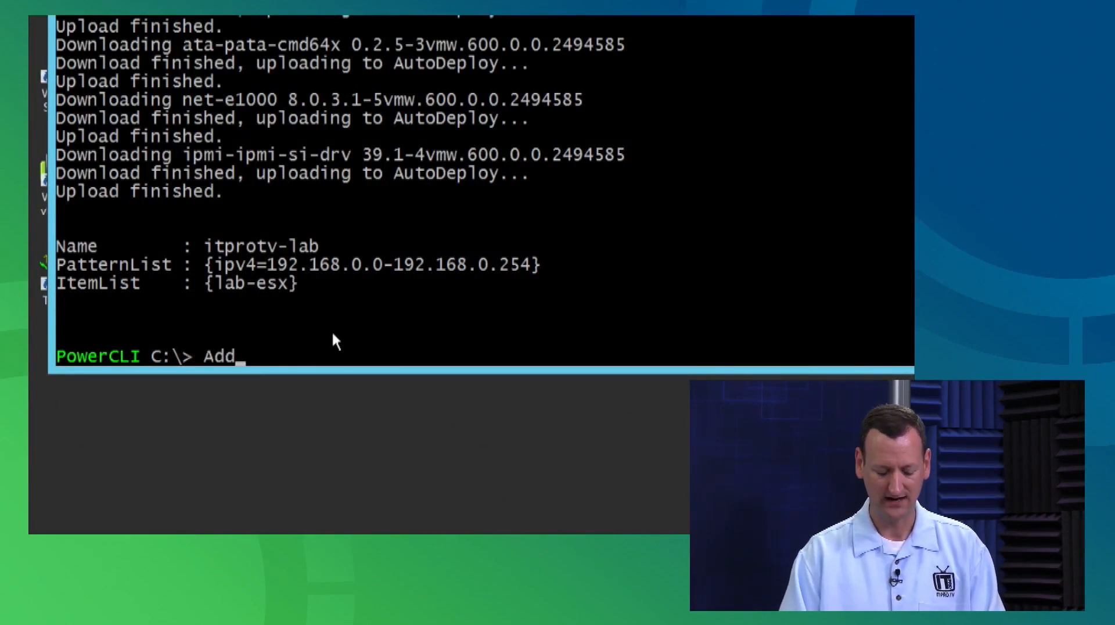
{"action": "key", "text": "Up"}
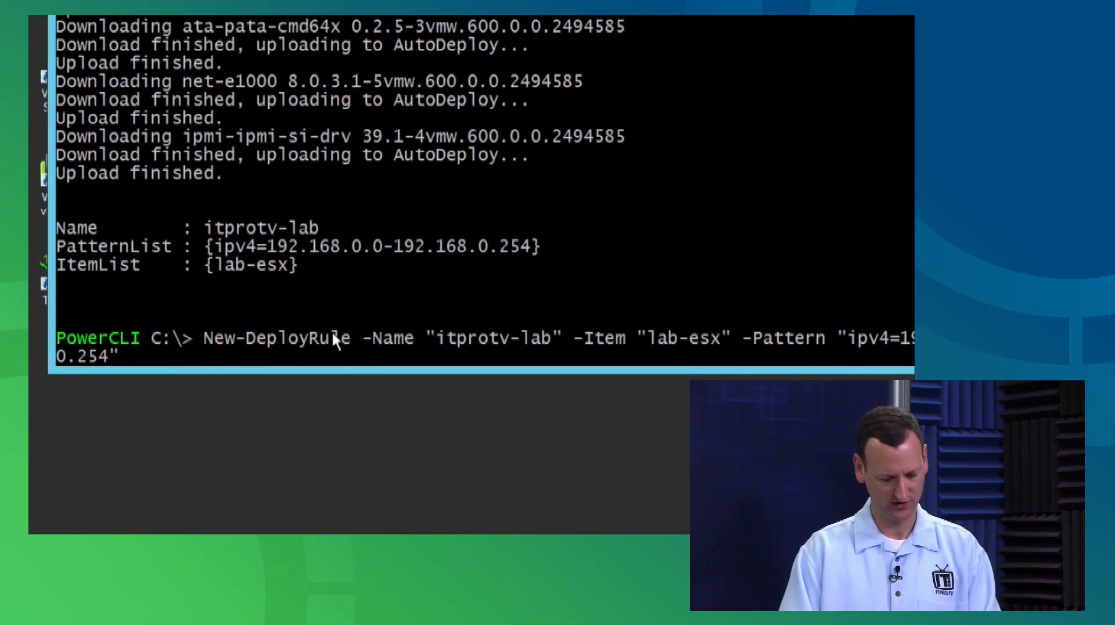
{"action": "key", "text": "Escape"}
{"action": "type", "text": "n"}
{"action": "key", "text": "BackSpace"}
{"action": "type", "text": "Add-DeployRule"}
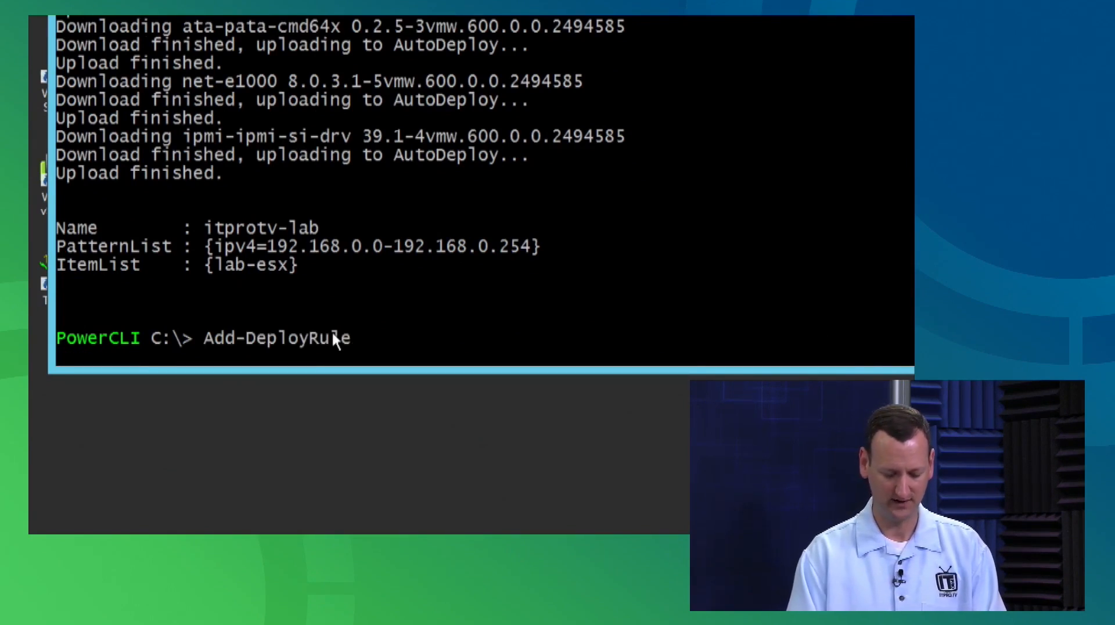
{"action": "type", "text": "itprotv-lab"}
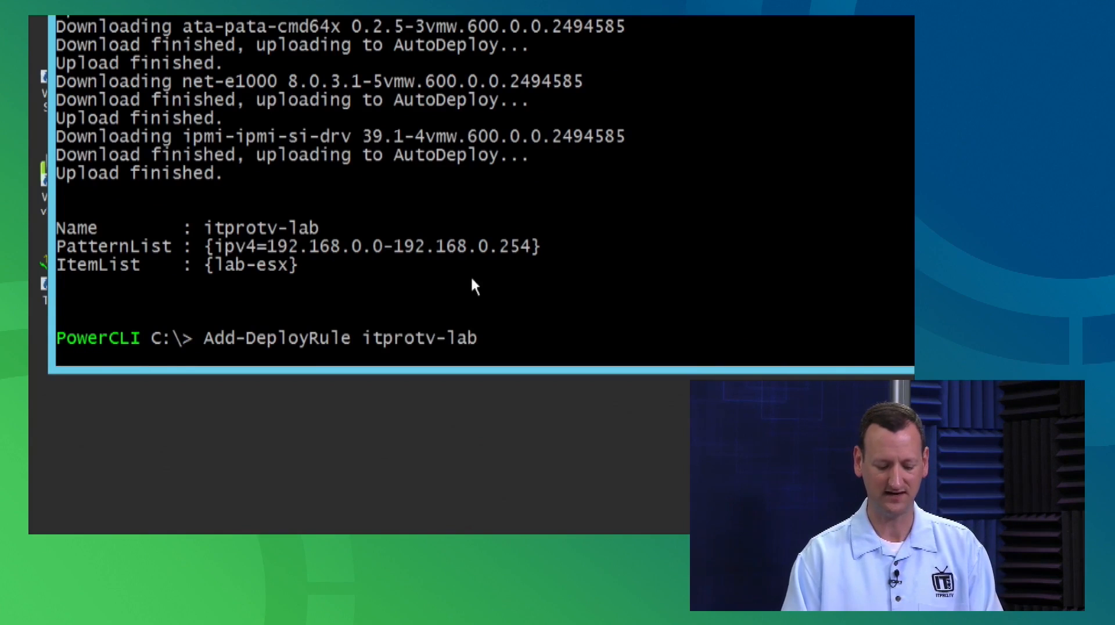
Run Add-DeployRule itprotv-lab to activate the itprotv-lab deploy rule.
{"action": "key", "text": "Return"}
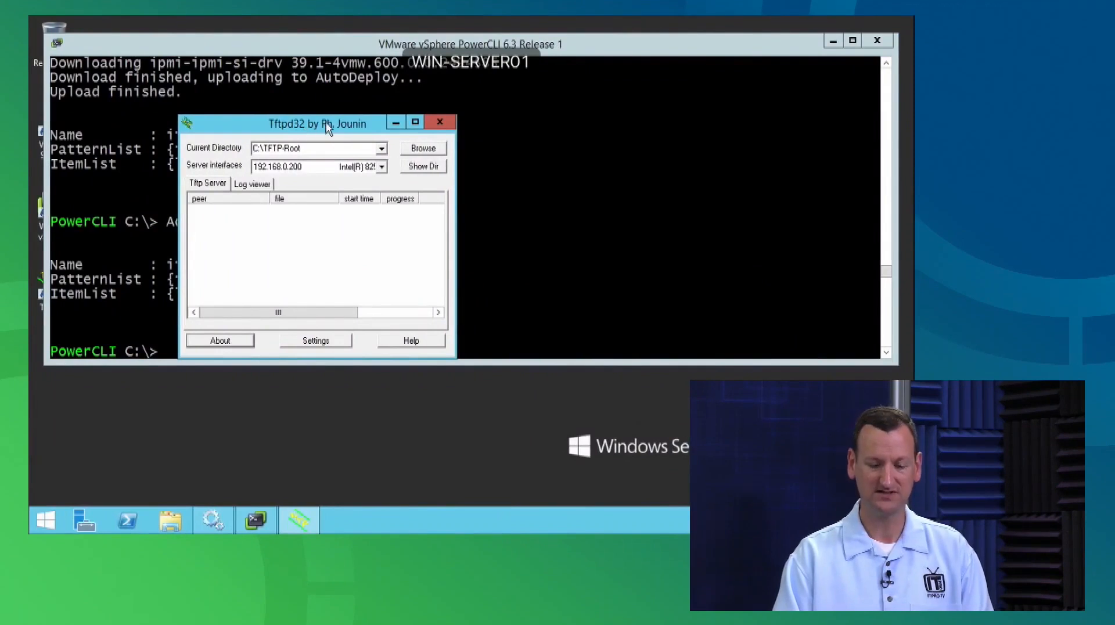
Show the Tftpd32 Log viewer and enlarge the window to fit more log lines.
{"action": "left_click", "coordinate": [255, 185]}
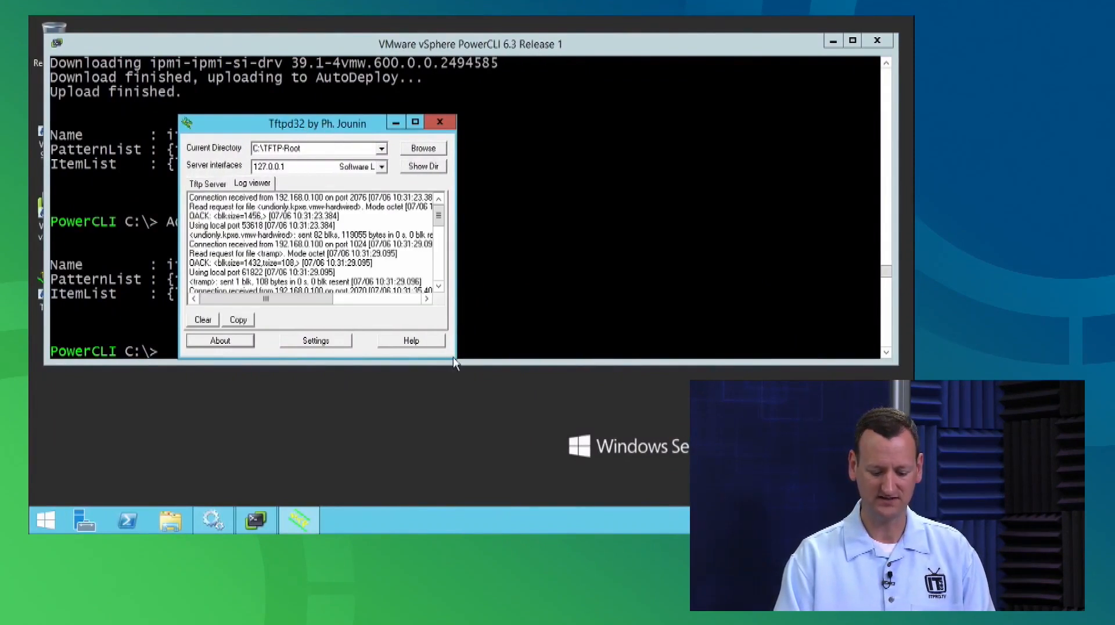
{"action": "left_click_drag", "start_coordinate": [457, 358], "coordinate": [736, 487]}
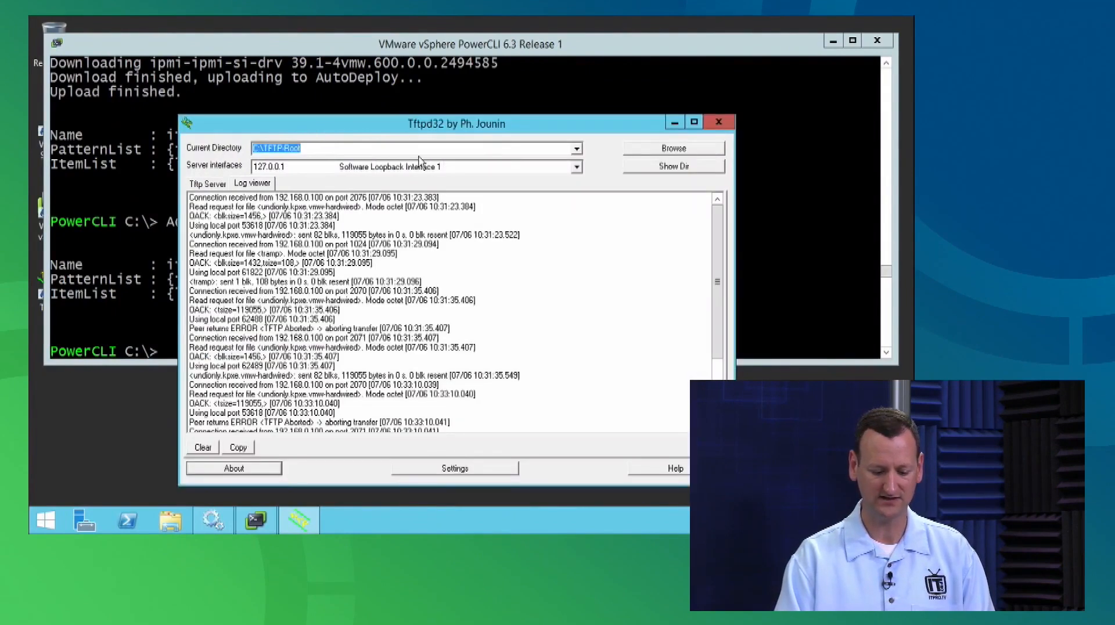
{"action": "left_click_drag", "start_coordinate": [413, 127], "coordinate": [323, 50]}
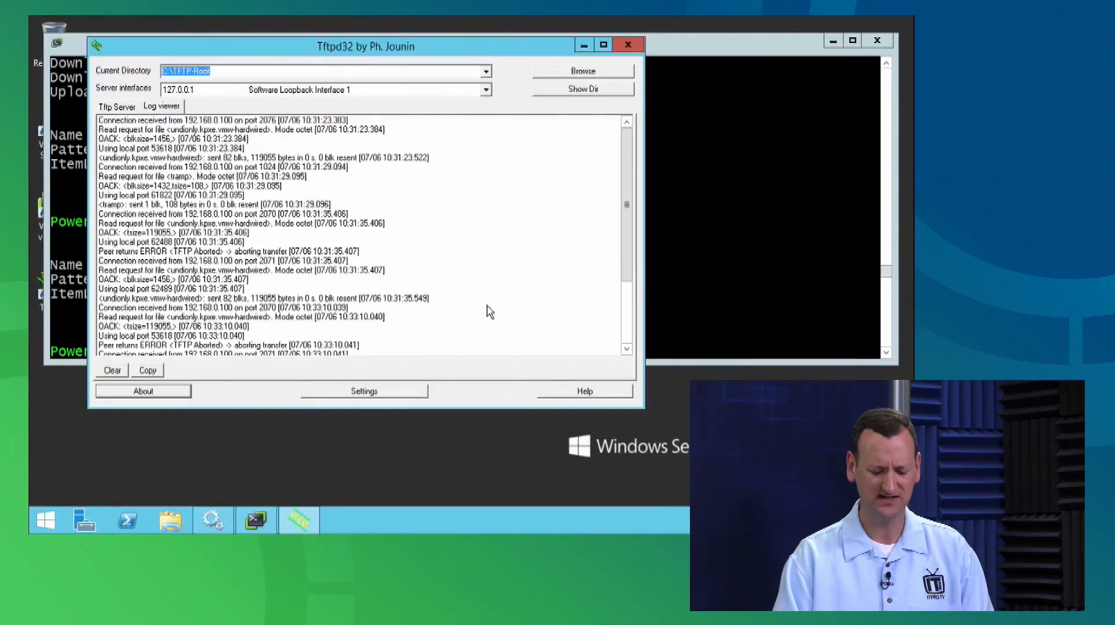
{"action": "left_click_drag", "start_coordinate": [641, 406], "coordinate": [673, 477]}
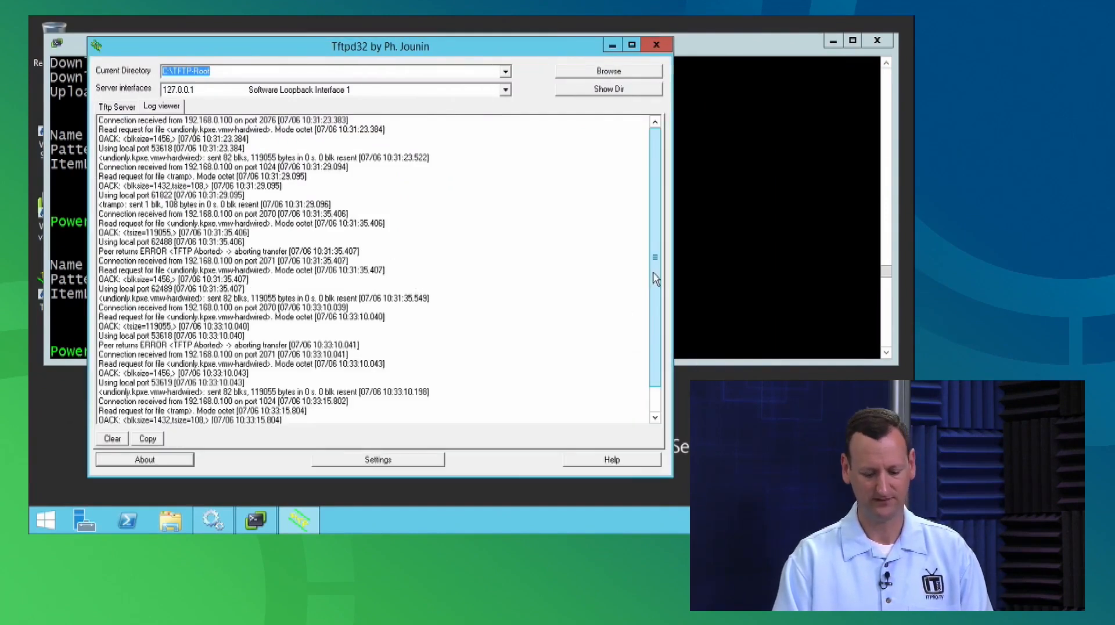
Inspect the port 53618, undionly.kpxe.vmw-hardwired 82 blks and TFTP Aborted log entries.
{"action": "scroll", "coordinate": [656, 349], "scroll_direction": "down", "scroll_amount": 1}
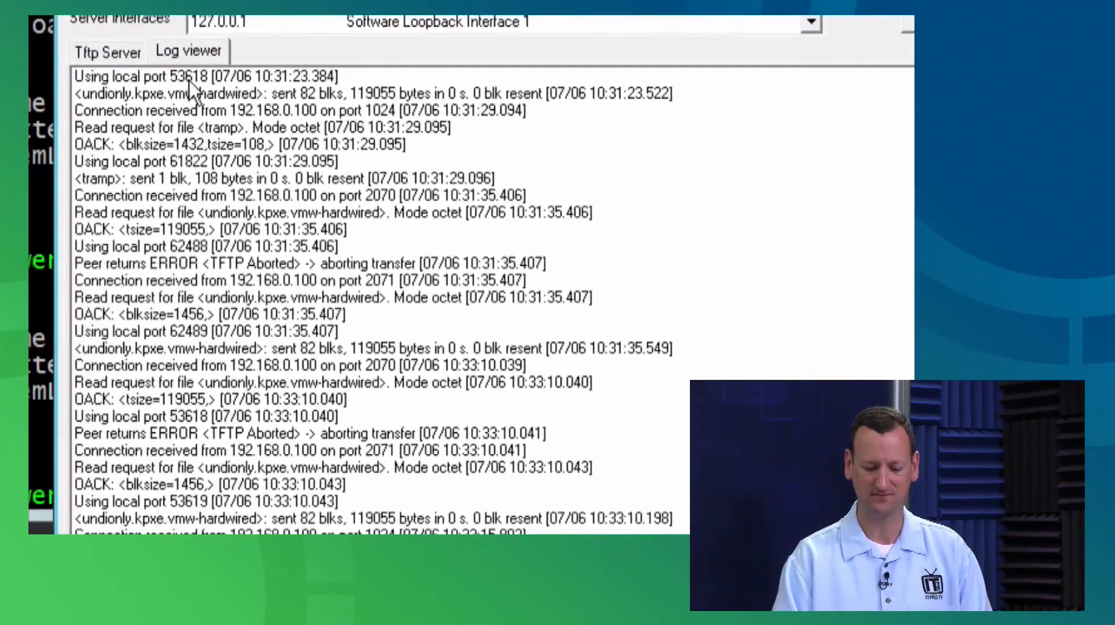
{"action": "left_click", "coordinate": [189, 81]}
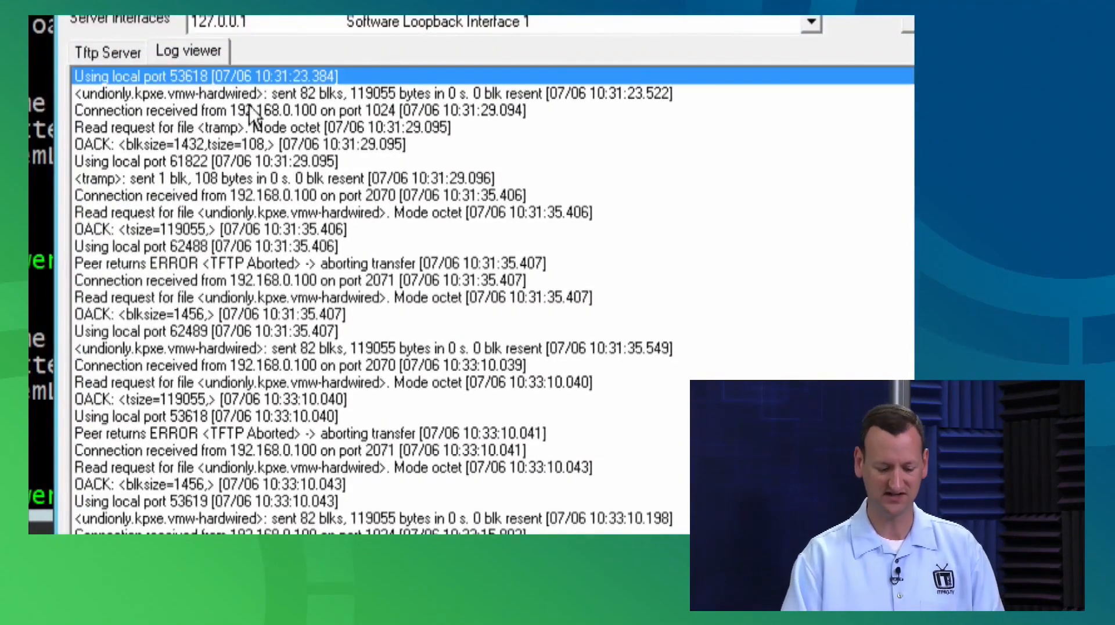
{"action": "left_click", "coordinate": [97, 98]}
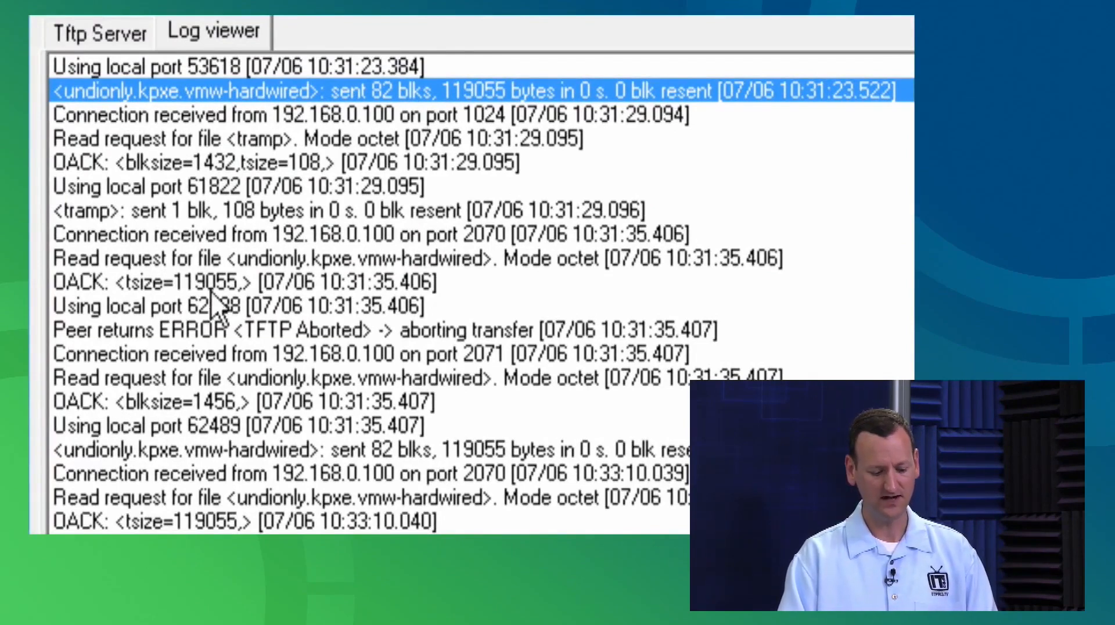
{"action": "left_click", "coordinate": [175, 329]}
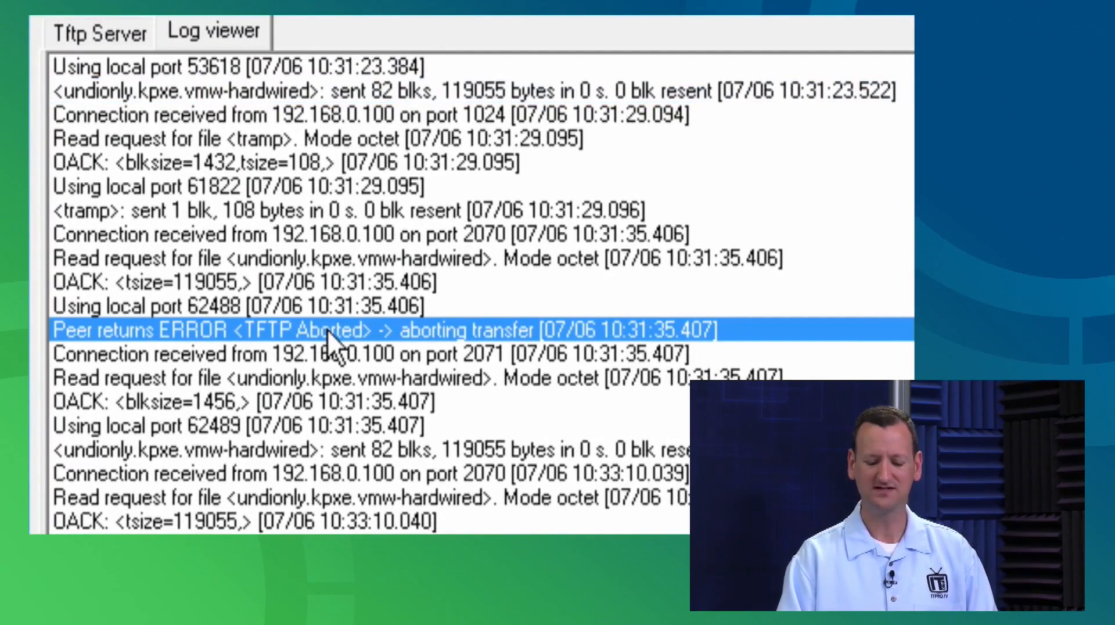